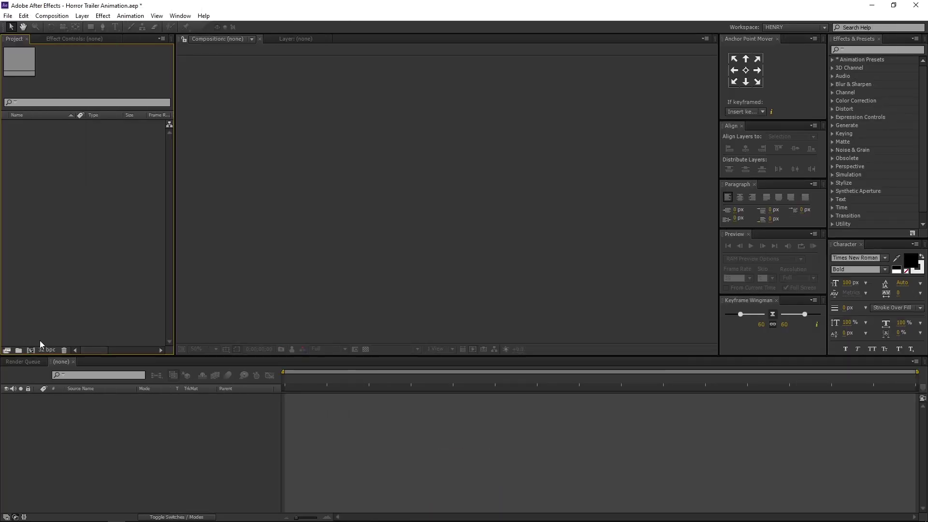
Step: Create a new composition named 'Horror Trailer Animation' at 1920x1080, 30 fps, 5 seconds
{"action": "left_click", "coordinate": [31, 350]}
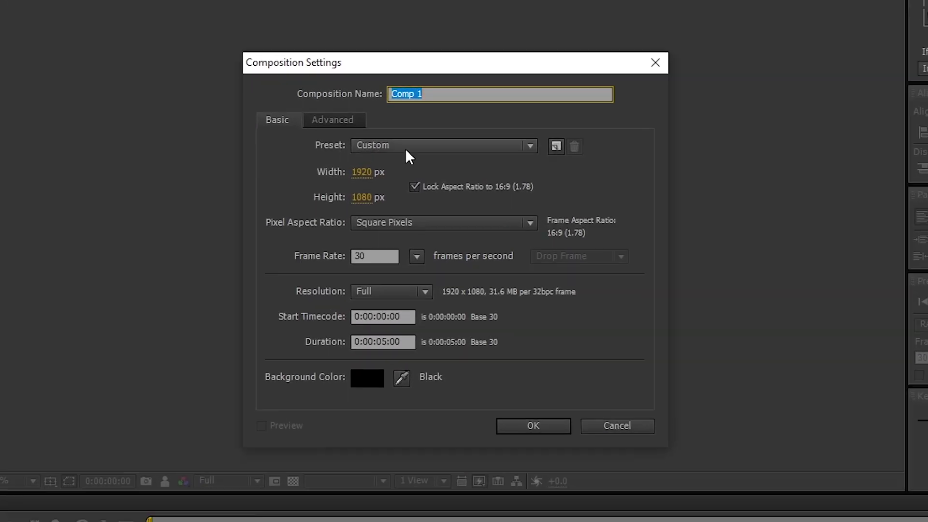
{"action": "type", "text": "Horror Traile"}
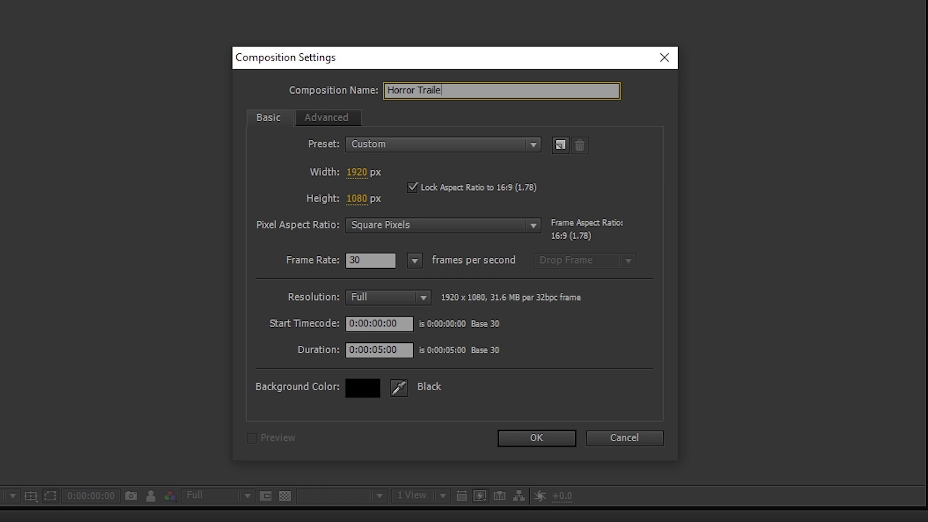
{"action": "type", "text": "r Animation"}
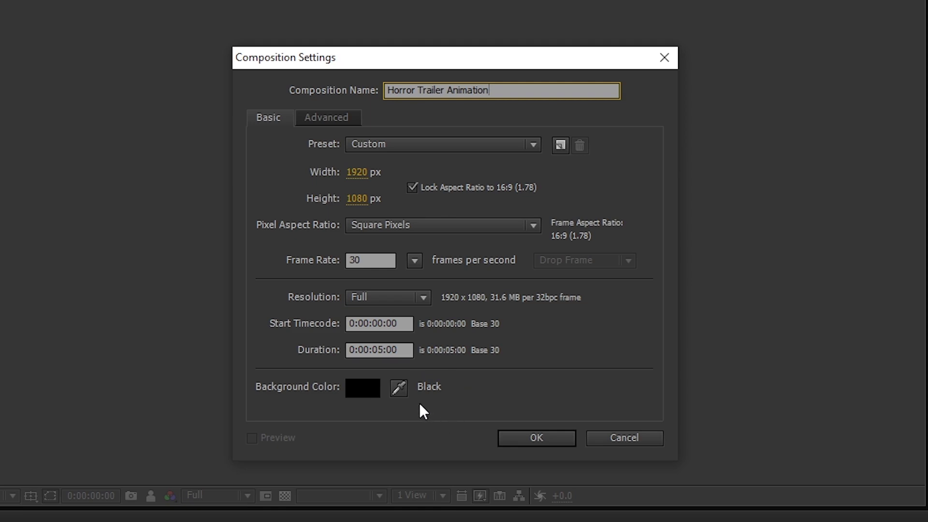
{"action": "left_click", "coordinate": [567, 437]}
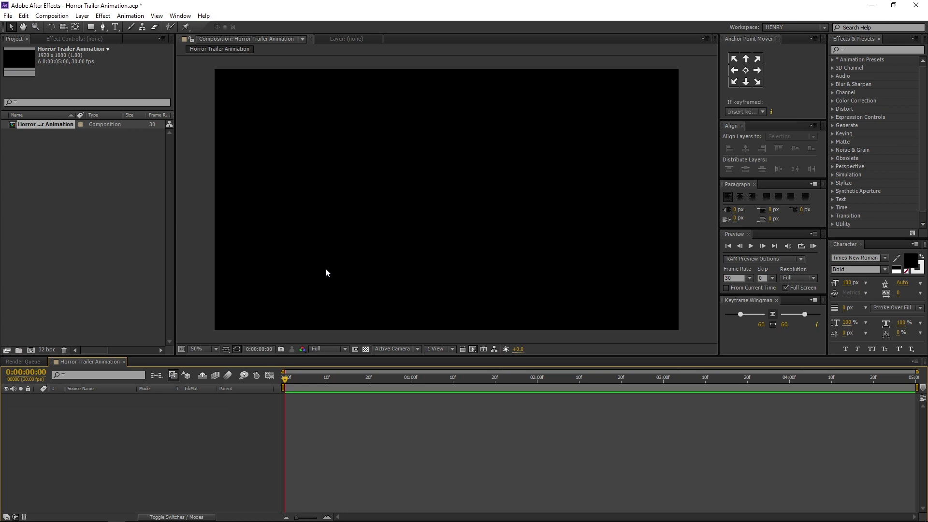
Step: Import Lens Dirt.jpg, Metal Texture.jpg and Particles_Overlay.mov into the project
{"action": "right_click", "coordinate": [62, 193]}
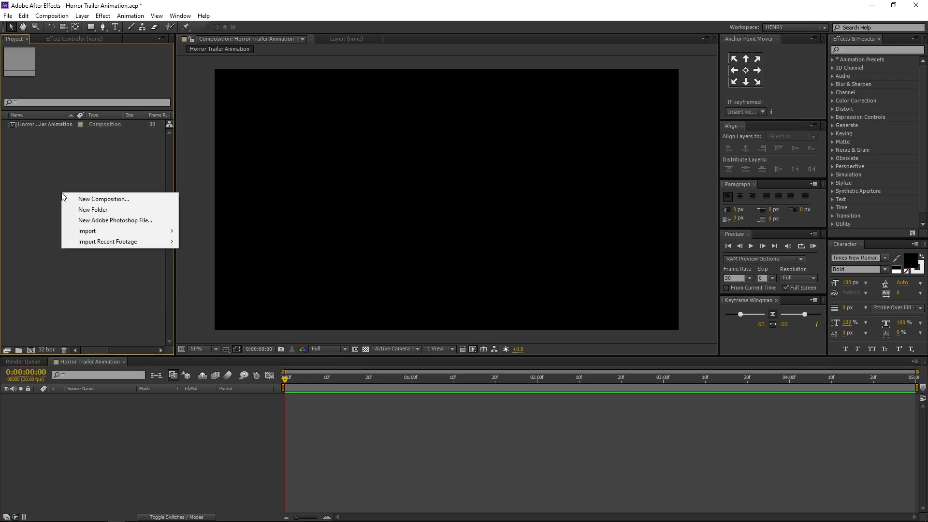
{"action": "mouse_move", "coordinate": [112, 230]}
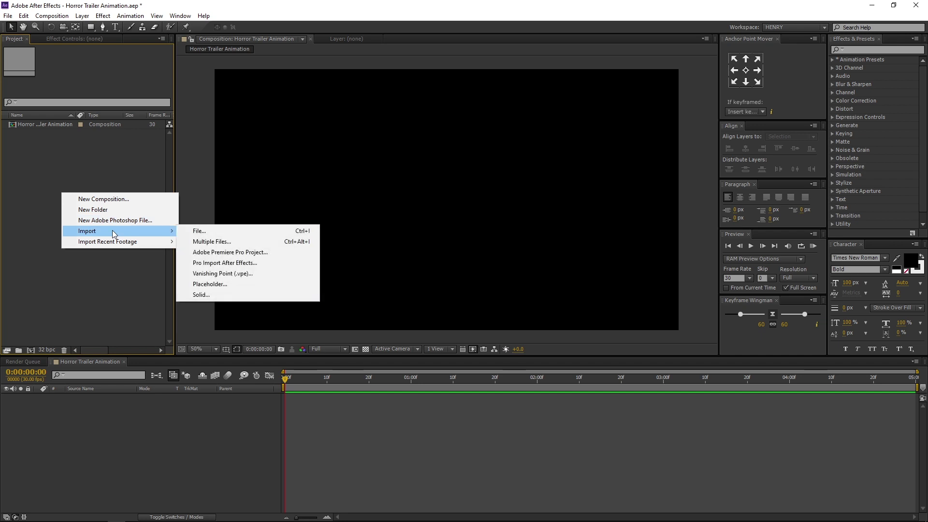
{"action": "left_click", "coordinate": [263, 230]}
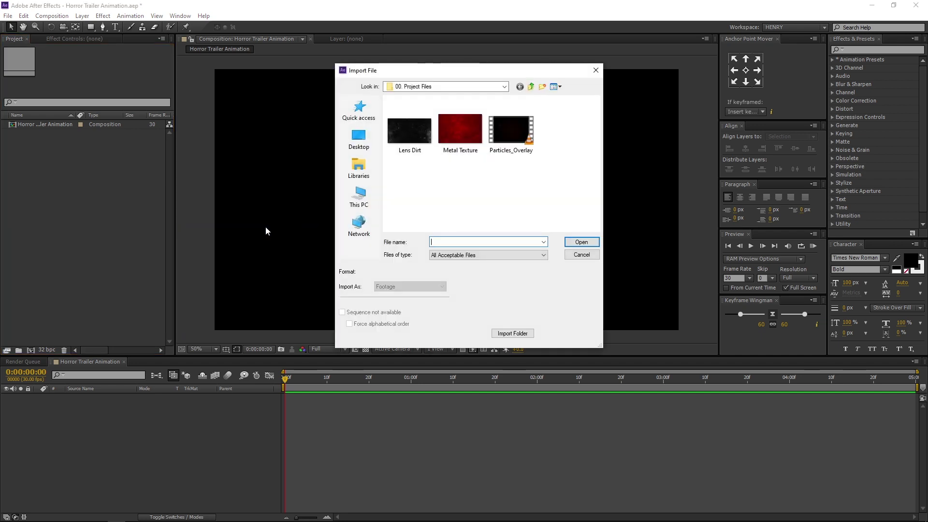
{"action": "left_click_drag", "start_coordinate": [548, 189], "coordinate": [362, 110]}
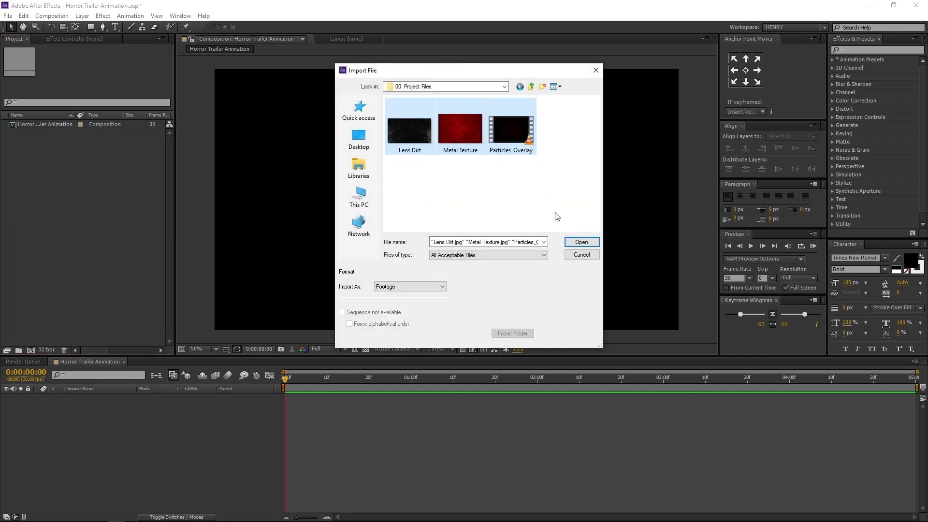
{"action": "left_click", "coordinate": [581, 241]}
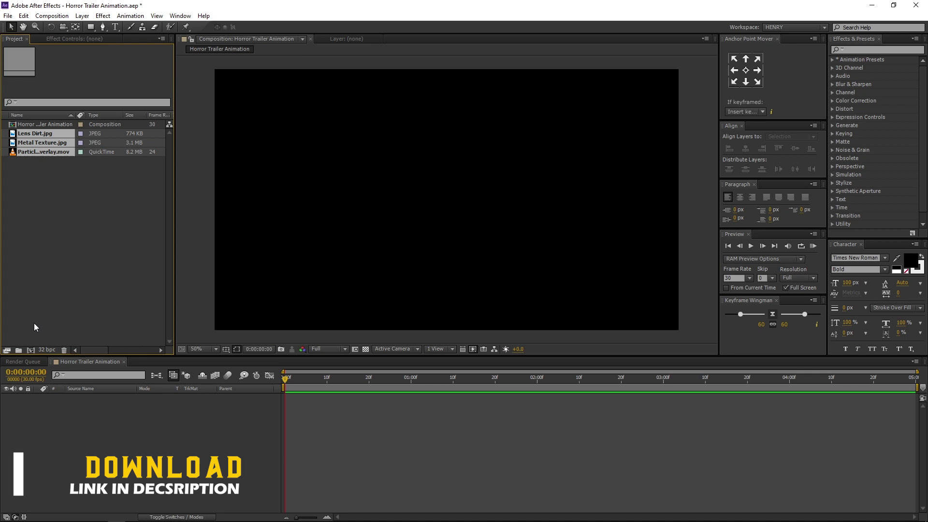
Step: Create a second 1920x1080, 30 fps composition named 'Text'
{"action": "left_click", "coordinate": [31, 349]}
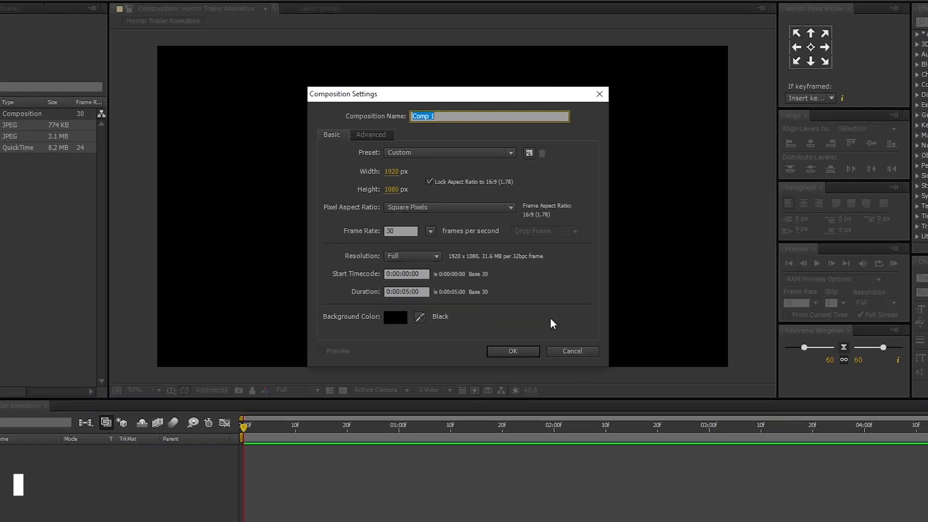
{"action": "type", "text": "Text"}
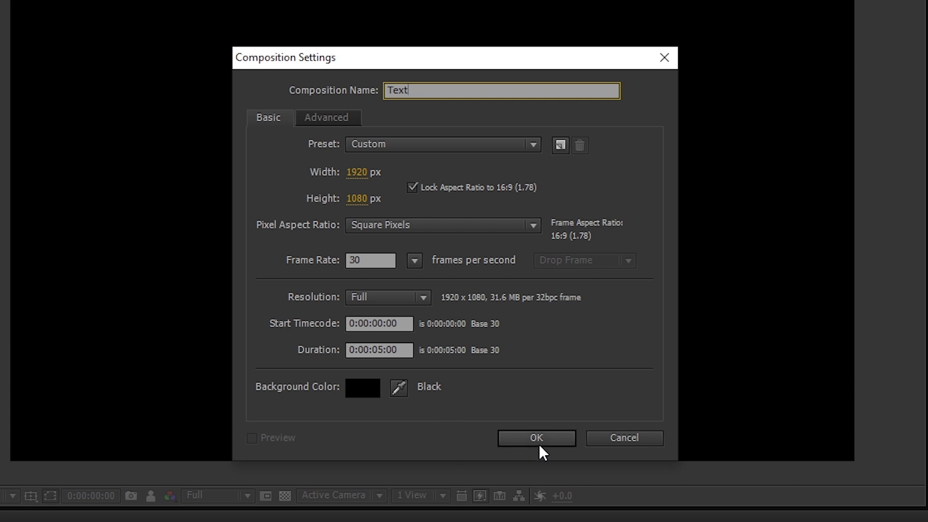
{"action": "left_click", "coordinate": [550, 436]}
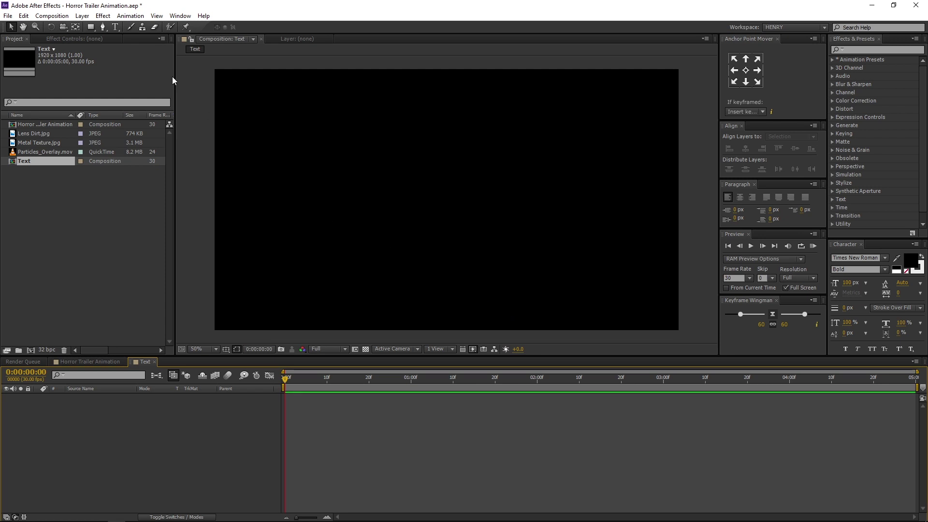
Step: With the Horizontal Type Tool, set the character font to Infektion Regular, white fill, 400 px
{"action": "left_click_drag", "start_coordinate": [115, 27], "coordinate": [163, 28]}
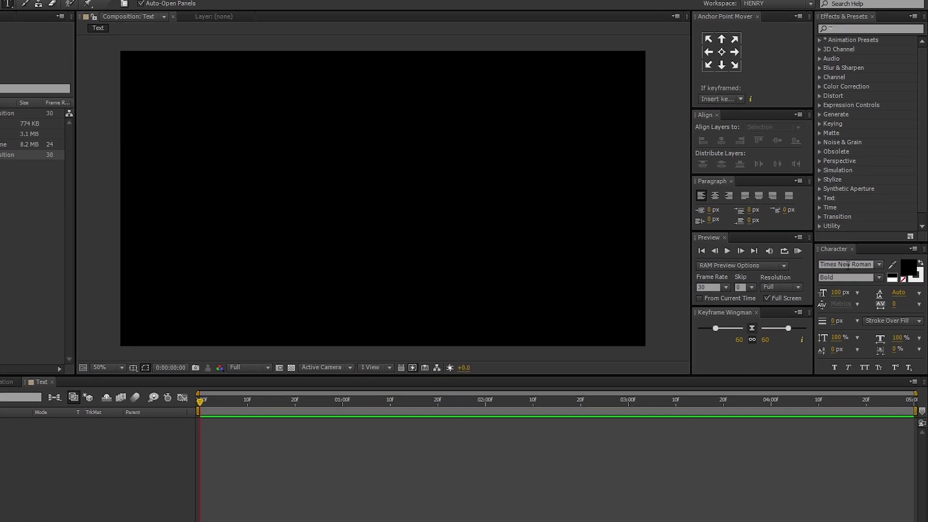
{"action": "left_click", "coordinate": [875, 286]}
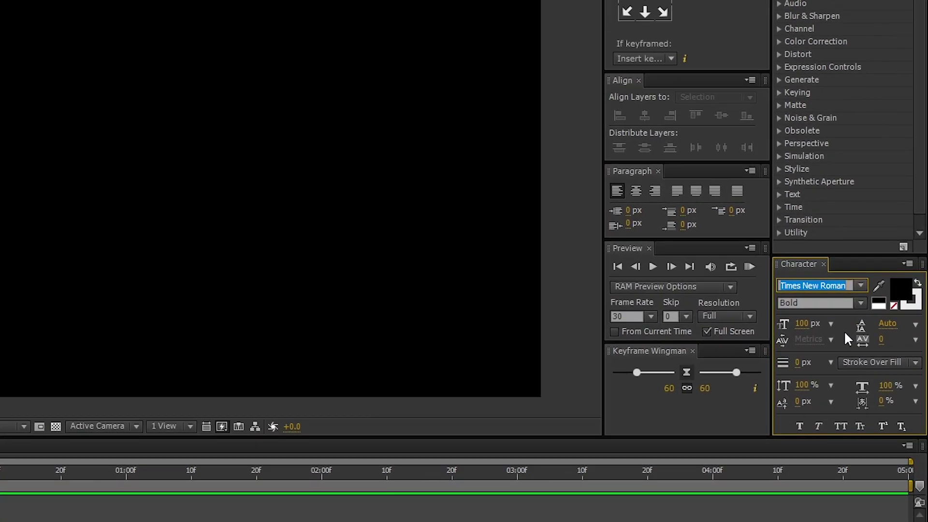
{"action": "type", "text": "Infection"}
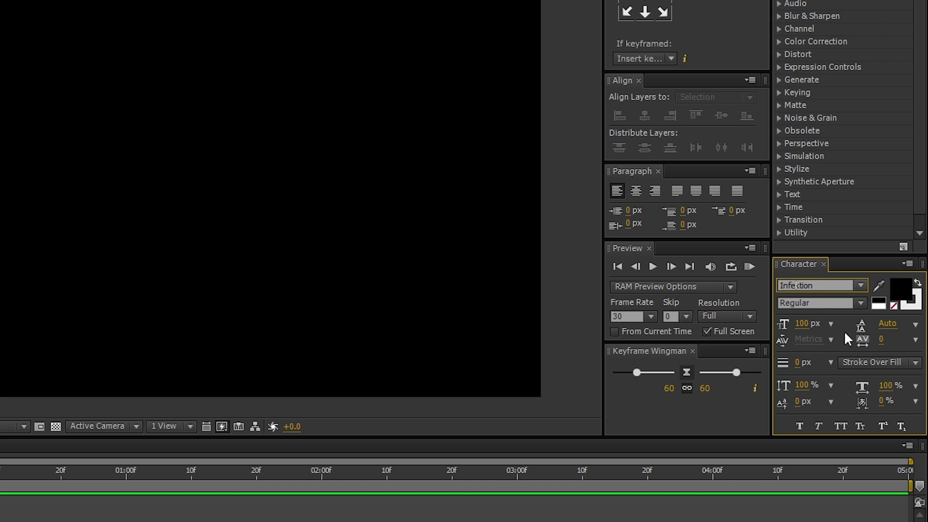
{"action": "left_click", "coordinate": [905, 285]}
{"action": "left_click_drag", "start_coordinate": [755, 261], "coordinate": [560, 174]}
{"action": "left_click", "coordinate": [887, 176]}
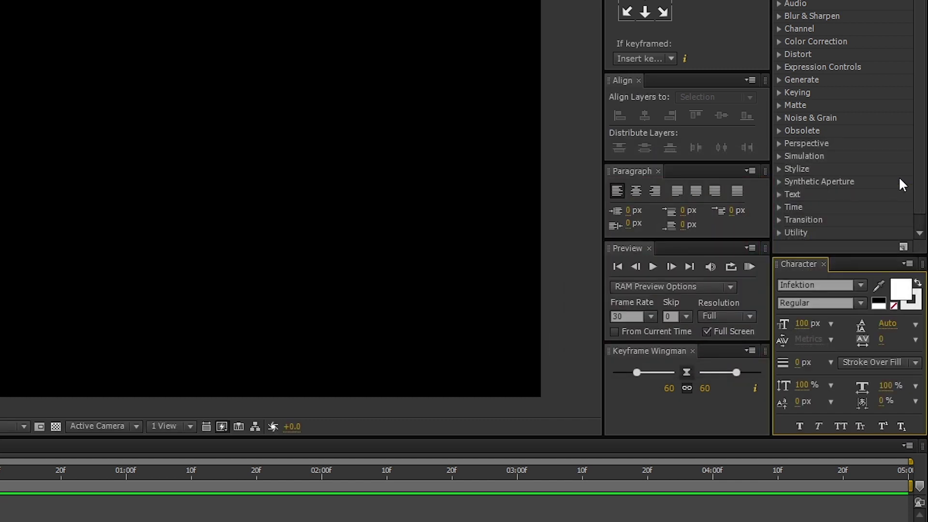
{"action": "left_click", "coordinate": [801, 323]}
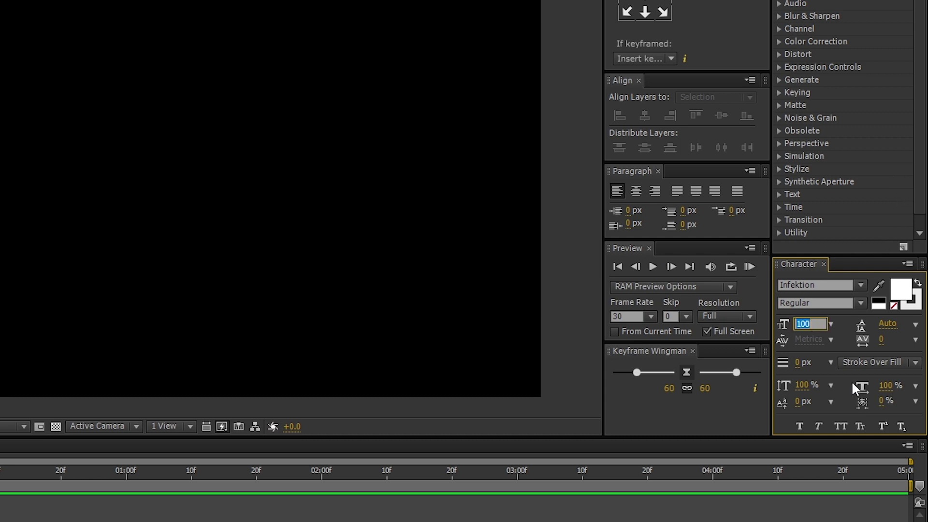
{"action": "type", "text": "400"}
{"action": "key", "text": "Return"}
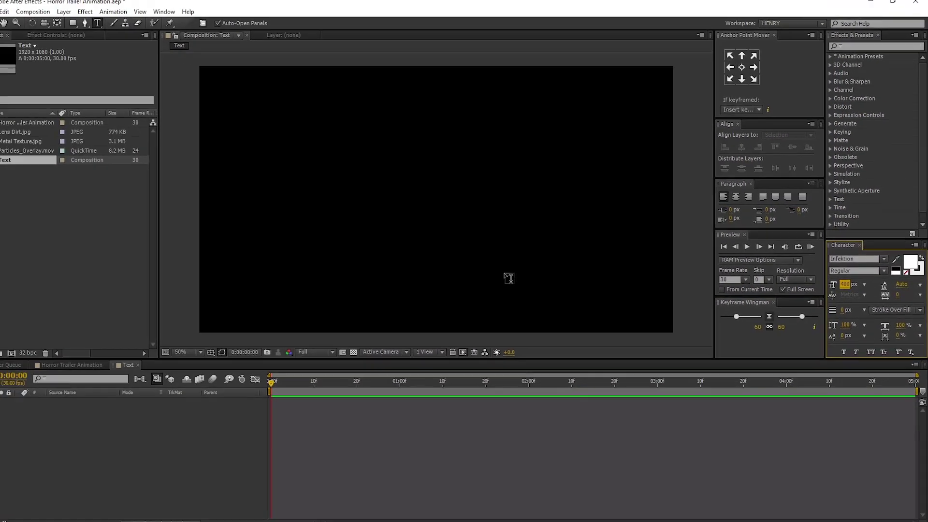
Step: Type HORROR as a new text layer in the Text composition
{"action": "left_click", "coordinate": [363, 210]}
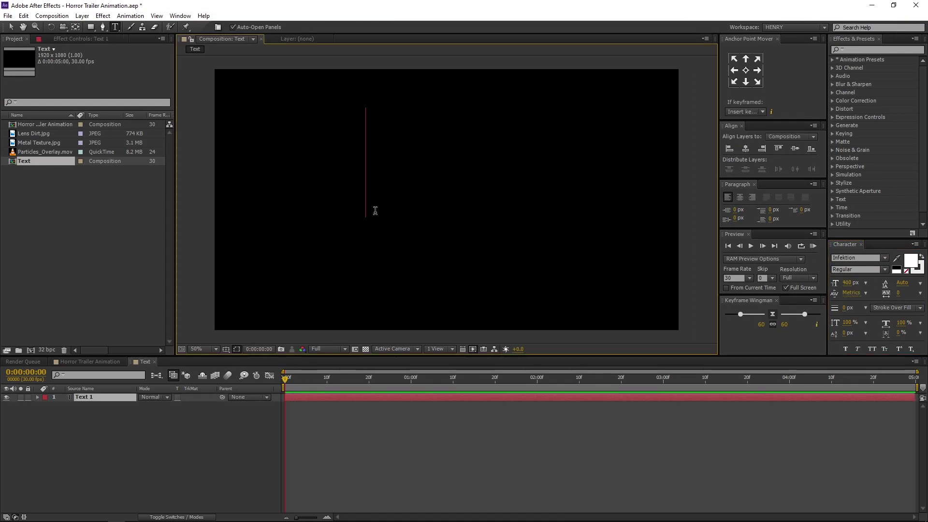
{"action": "type", "text": "HO"}
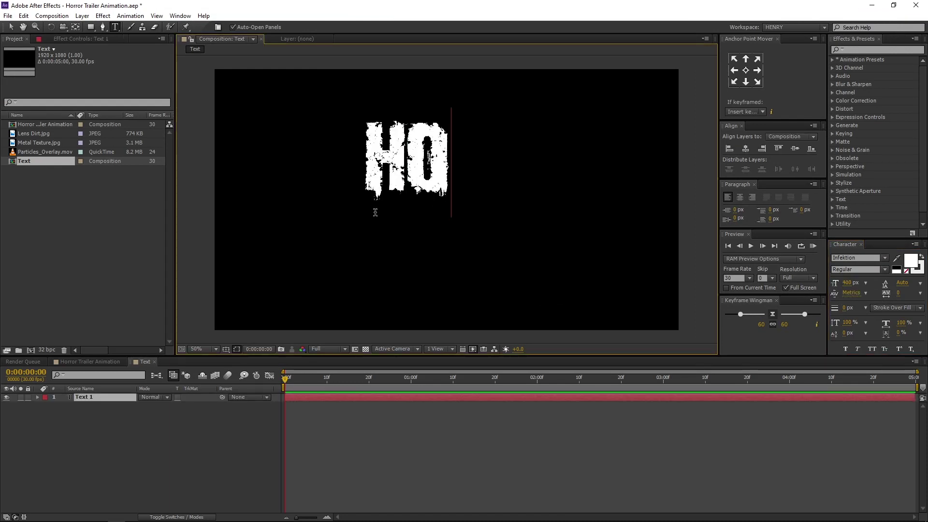
{"action": "type", "text": "RROR"}
{"action": "key", "text": "KP_Enter"}
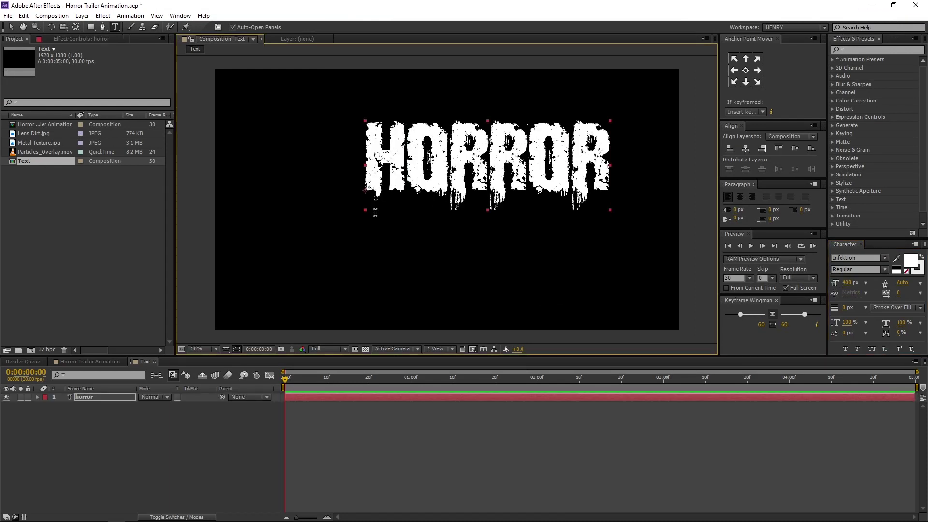
Step: Centre the HORROR layer horizontally and vertically, and centre its anchor point
{"action": "left_click", "coordinate": [746, 149]}
{"action": "left_click", "coordinate": [796, 150]}
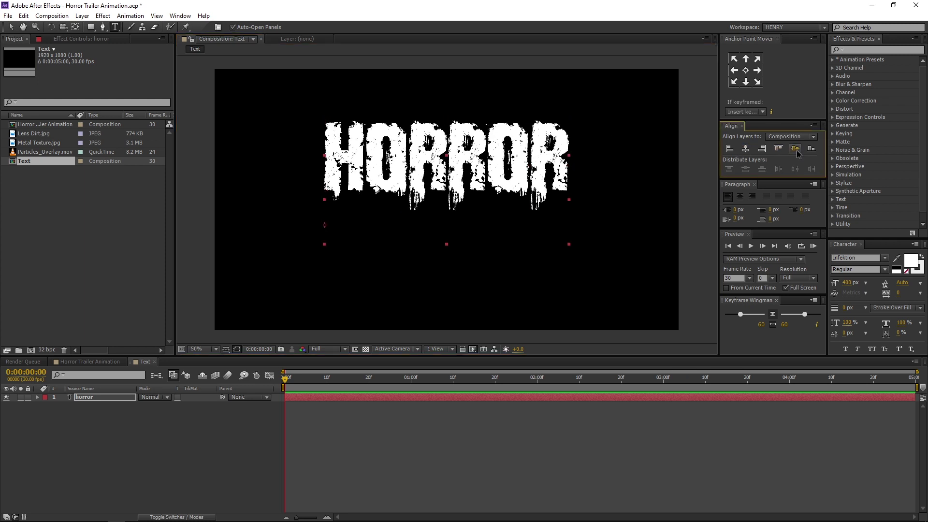
{"action": "left_click", "coordinate": [747, 71]}
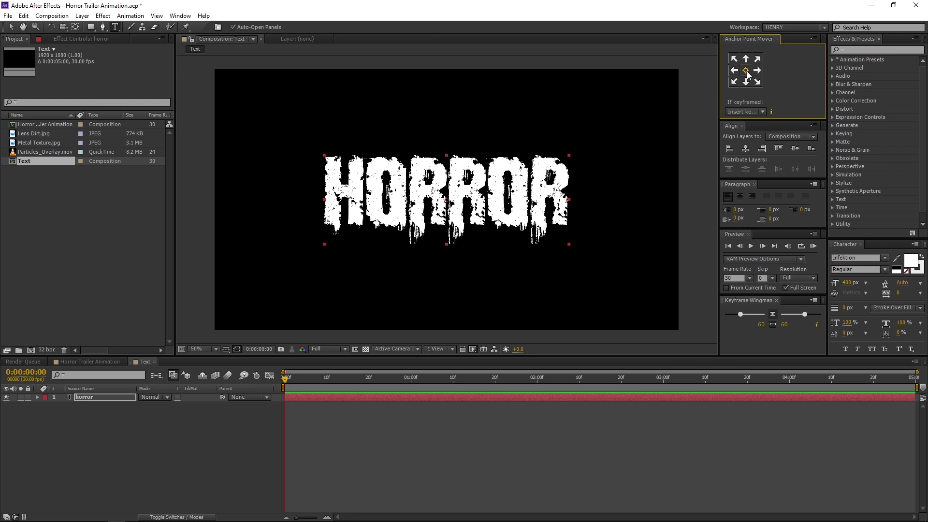
Step: At frame zero, apply the Dissolve - ripple preset to the horror text layer
{"action": "left_click_drag", "start_coordinate": [340, 382], "coordinate": [233, 382]}
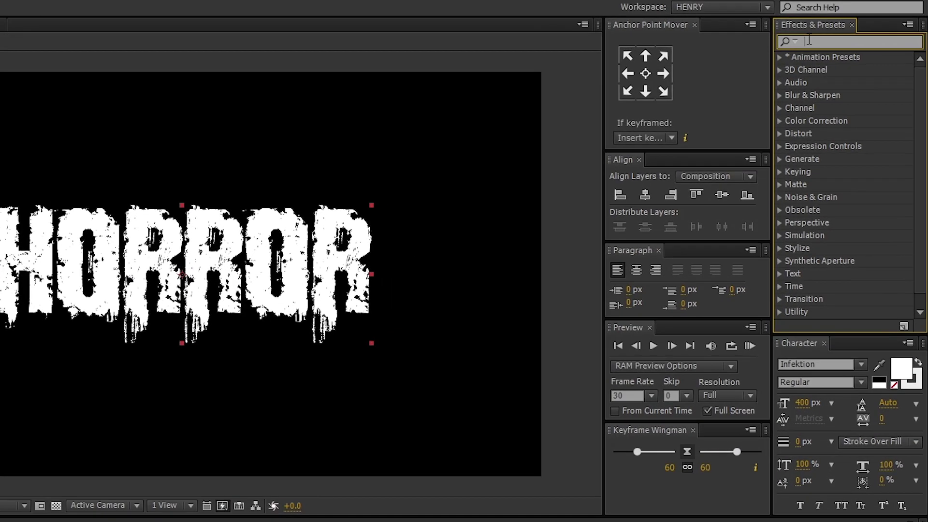
{"action": "left_click", "coordinate": [830, 46]}
{"action": "type", "text": "ripple"}
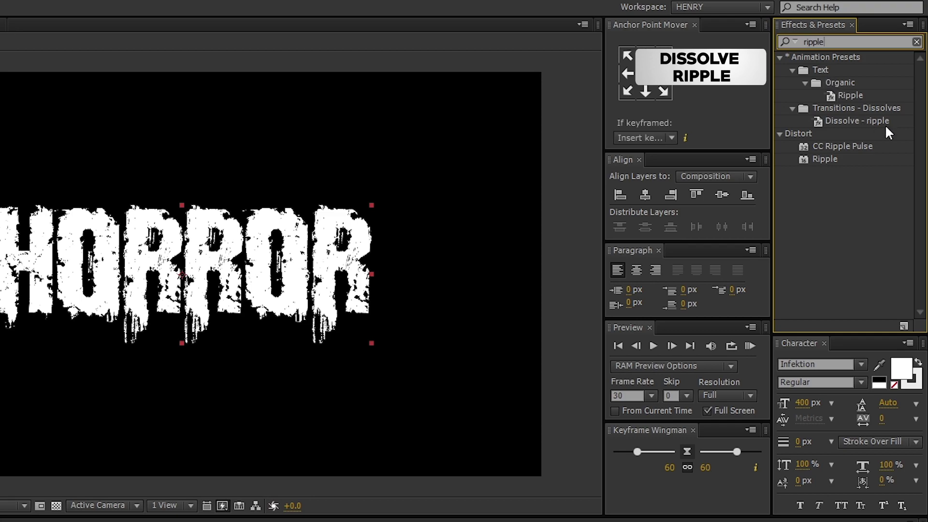
{"action": "left_click", "coordinate": [883, 121]}
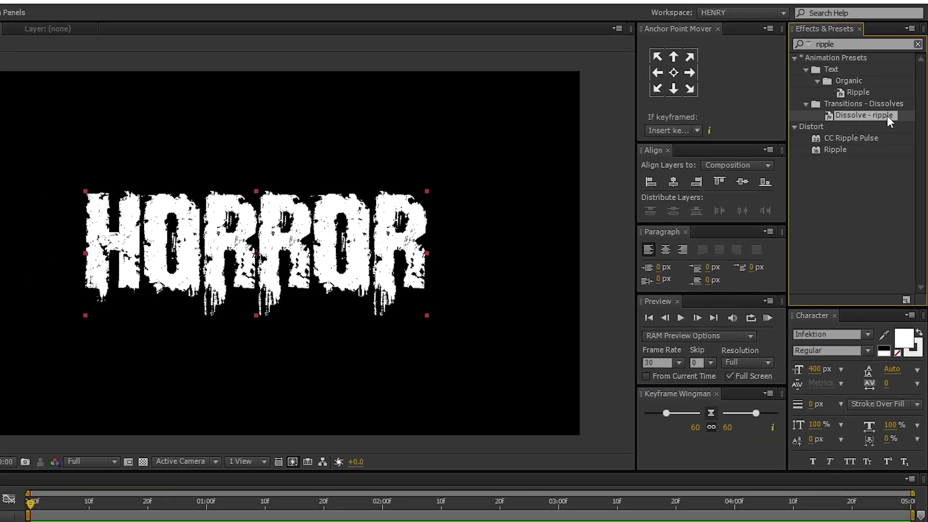
{"action": "left_click_drag", "start_coordinate": [886, 115], "coordinate": [114, 396]}
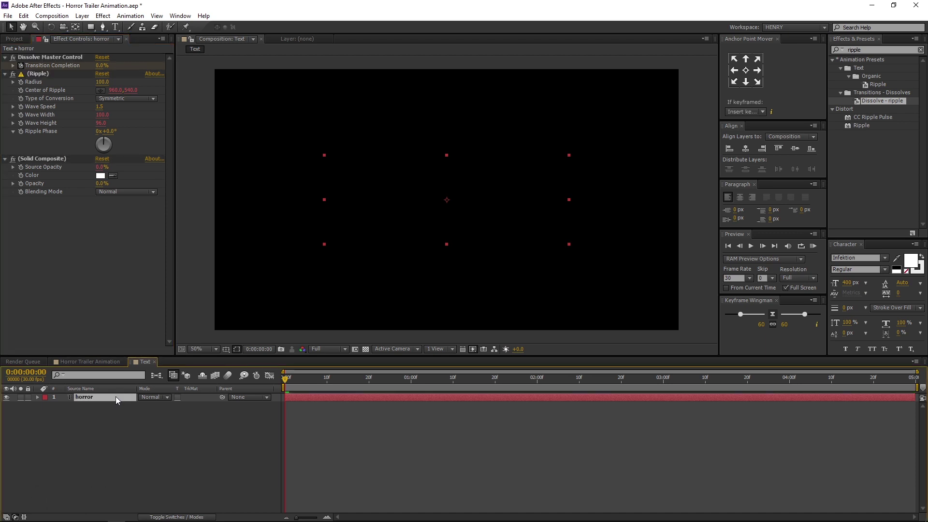
Step: Move the end Transition Completion keyframe to the 2:00 mark
{"action": "key", "text": "u"}
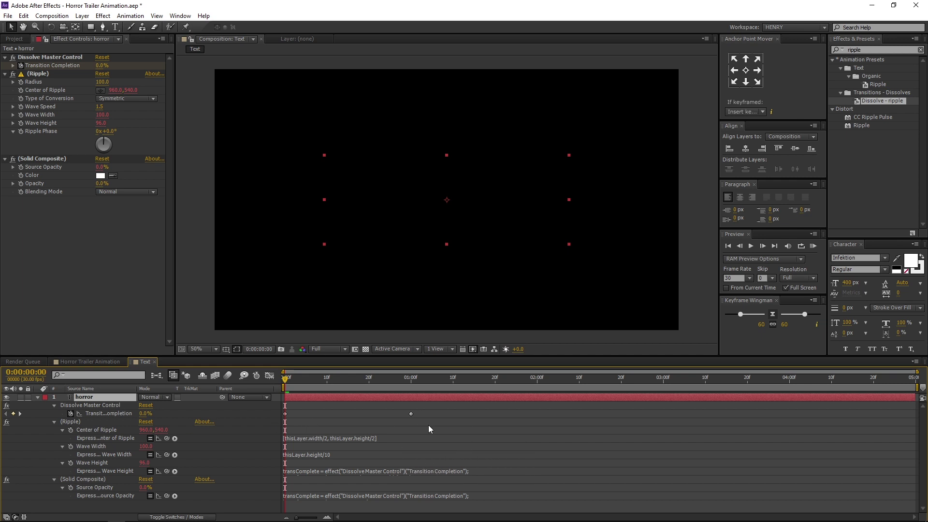
{"action": "left_click", "coordinate": [537, 379]}
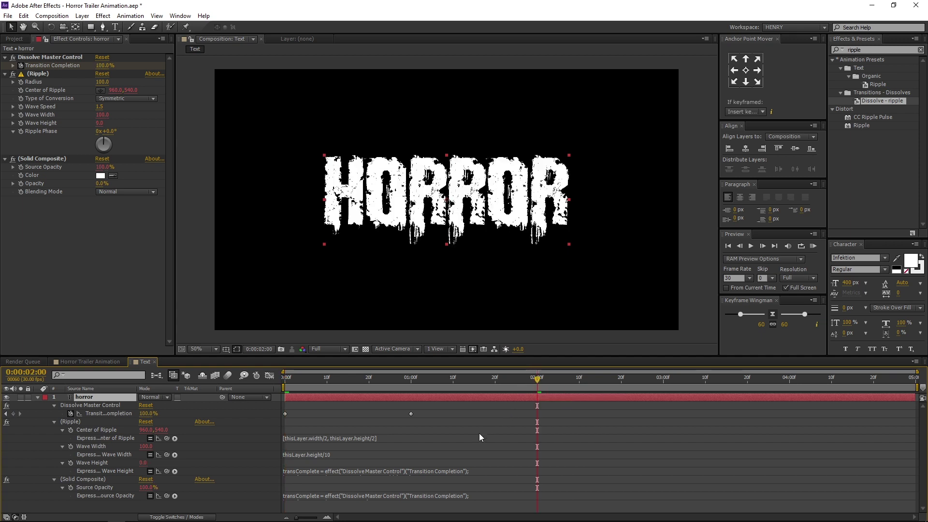
{"action": "left_click_drag", "start_coordinate": [410, 413], "coordinate": [495, 414]}
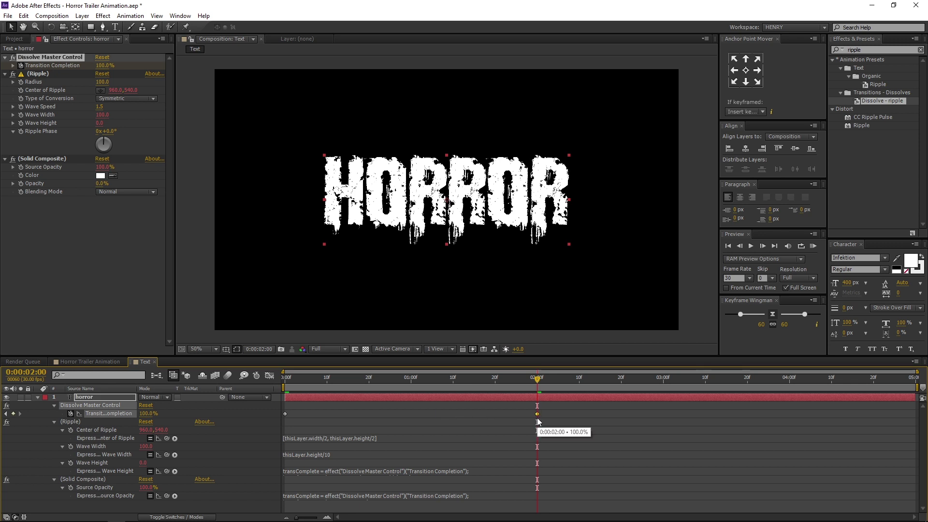
Step: Apply Easy Ease to both Transition Completion keyframes and preview the dissolve
{"action": "left_click_drag", "start_coordinate": [575, 411], "coordinate": [269, 418]}
{"action": "right_click", "coordinate": [285, 413]}
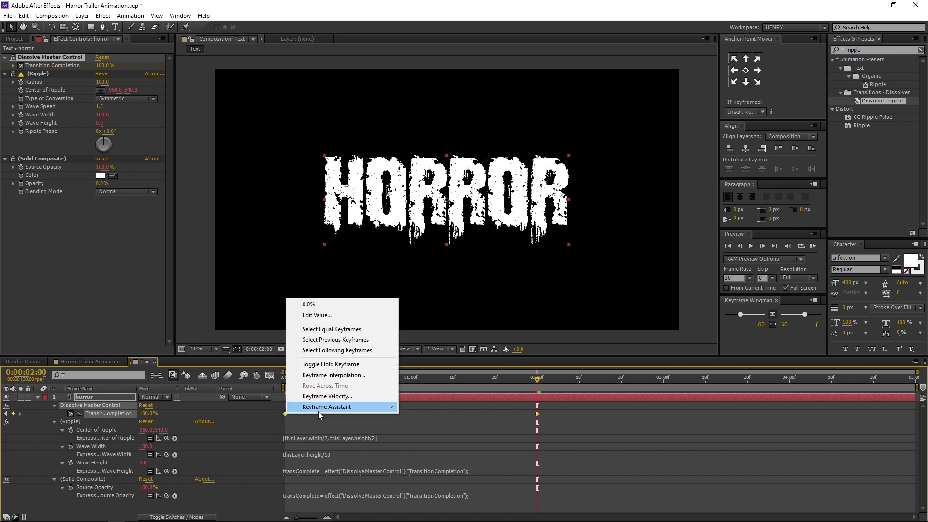
{"action": "mouse_move", "coordinate": [318, 409]}
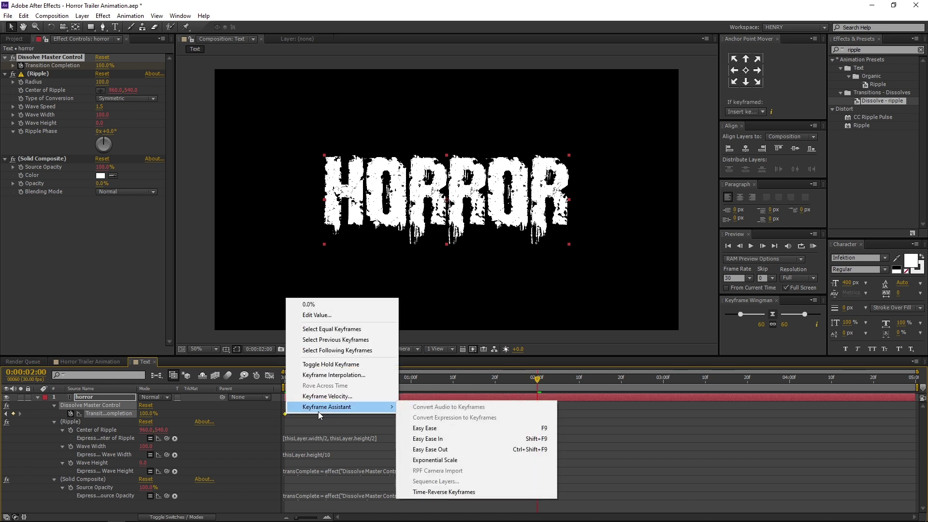
{"action": "left_click", "coordinate": [475, 427]}
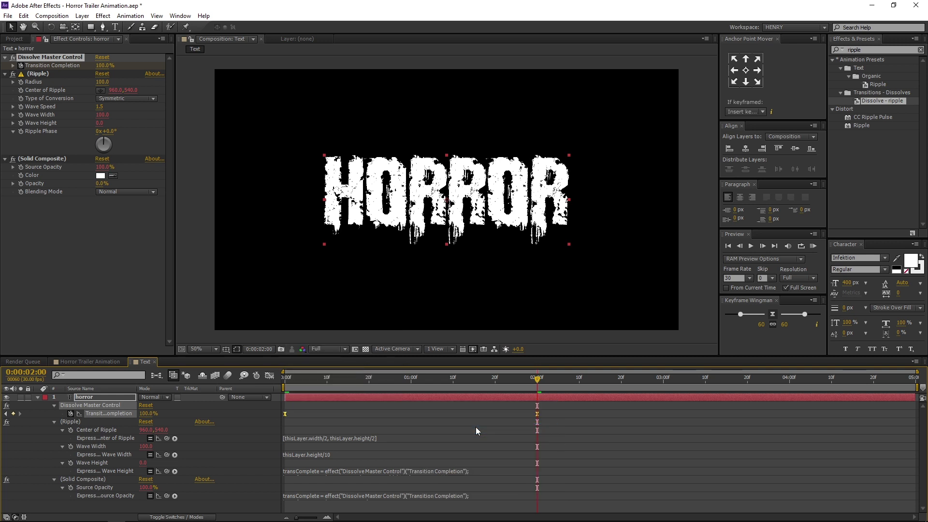
{"action": "left_click_drag", "start_coordinate": [296, 377], "coordinate": [537, 384]}
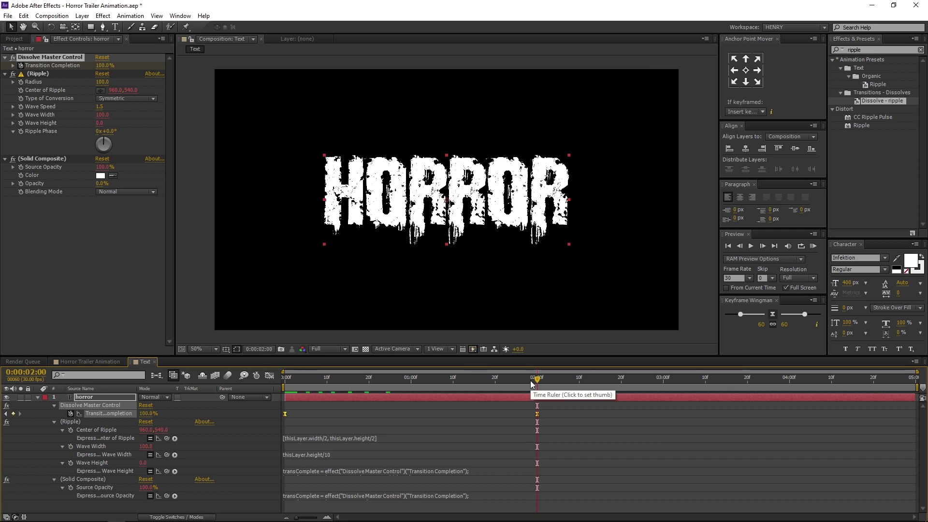
Step: In the Horror Trailer Animation comp, create a red 1920x1080 solid named 'Background'
{"action": "left_click", "coordinate": [95, 361]}
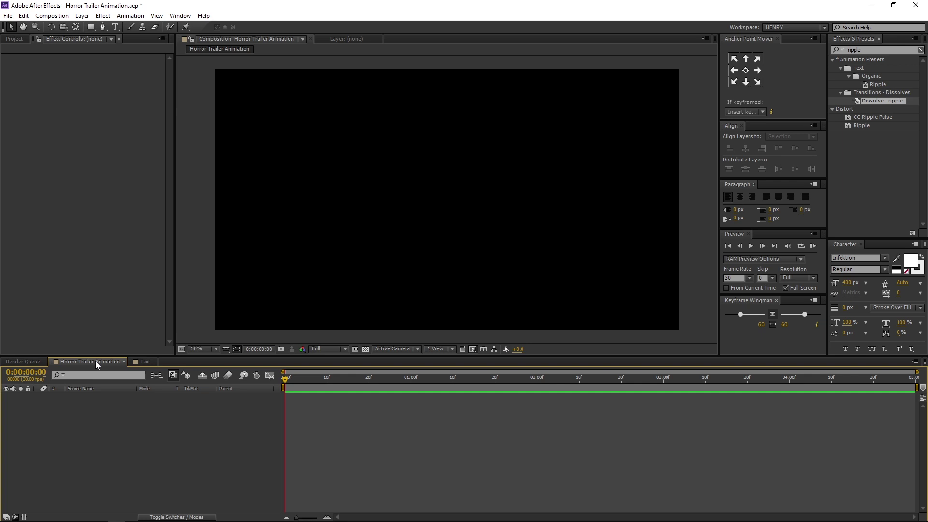
{"action": "right_click", "coordinate": [87, 457]}
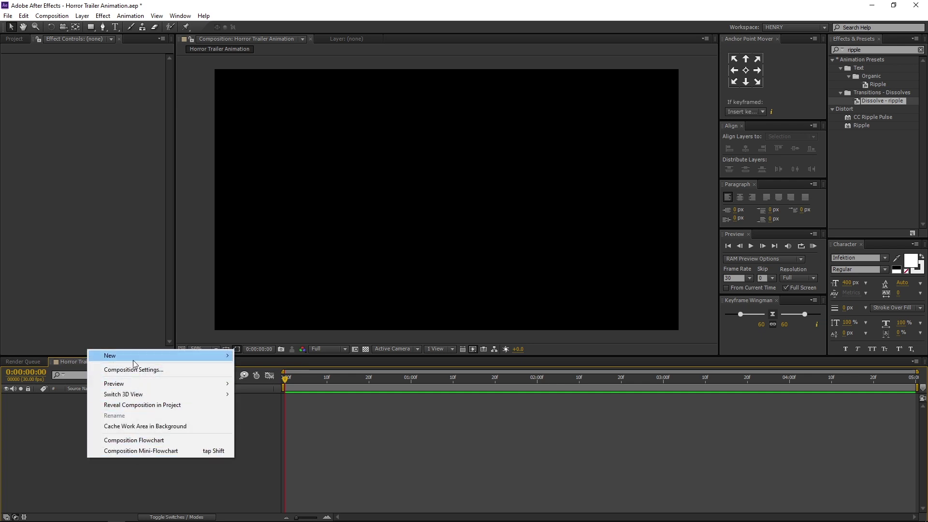
{"action": "mouse_move", "coordinate": [133, 361]}
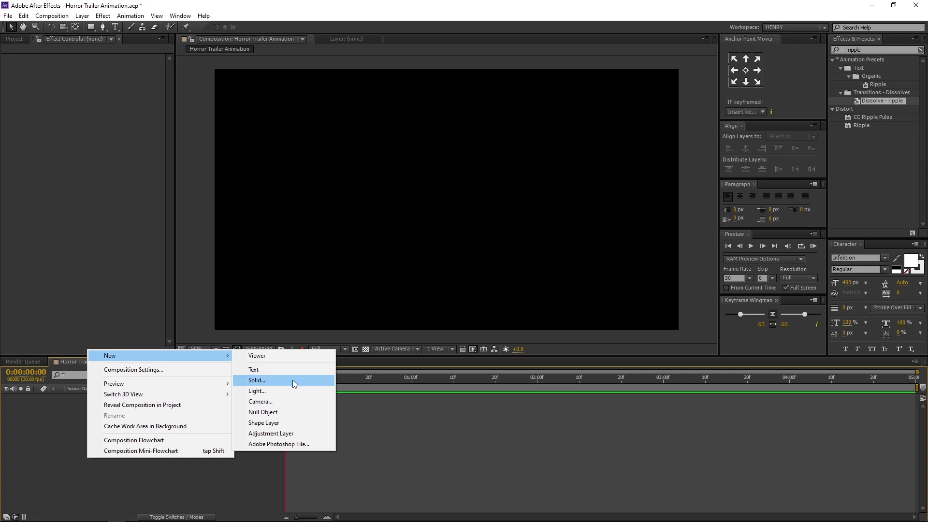
{"action": "left_click", "coordinate": [292, 380]}
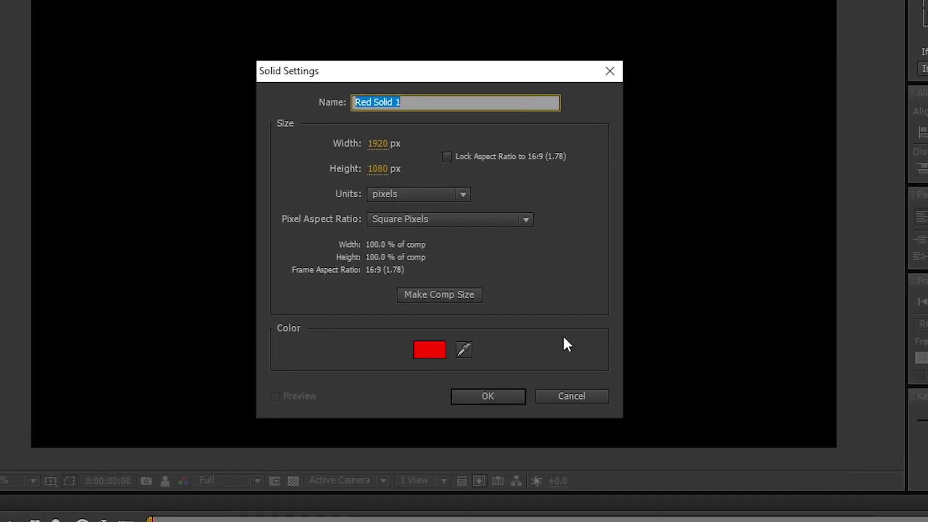
{"action": "type", "text": "Back"}
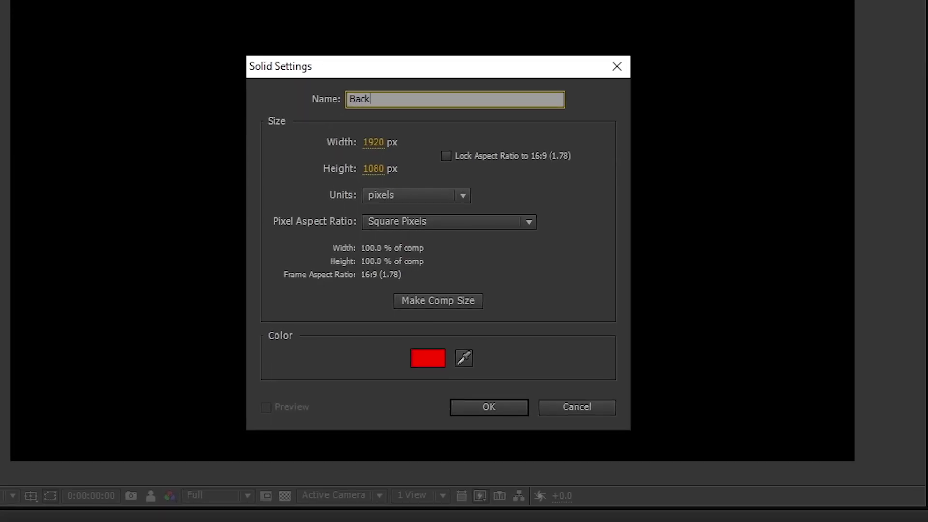
{"action": "type", "text": "ground"}
{"action": "left_click", "coordinate": [430, 355]}
{"action": "left_click_drag", "start_coordinate": [927, 174], "coordinate": [385, 170]}
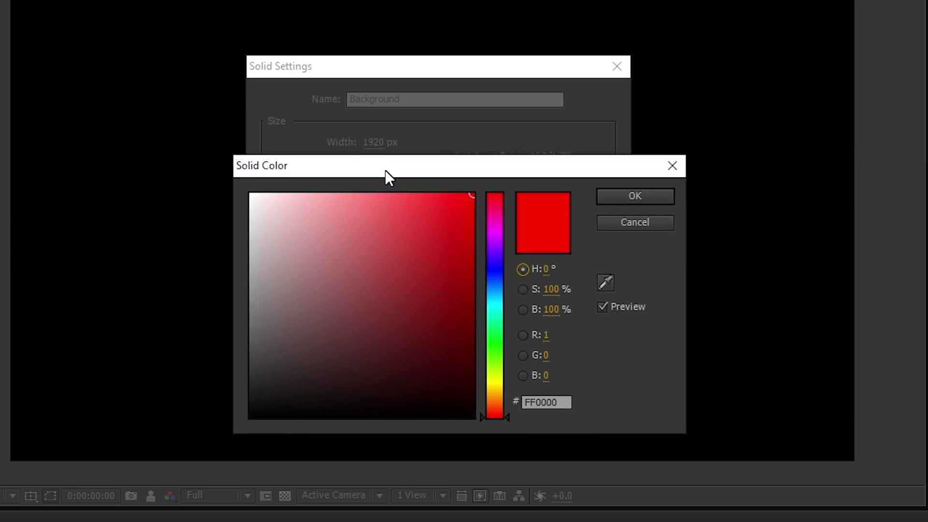
{"action": "left_click", "coordinate": [616, 196]}
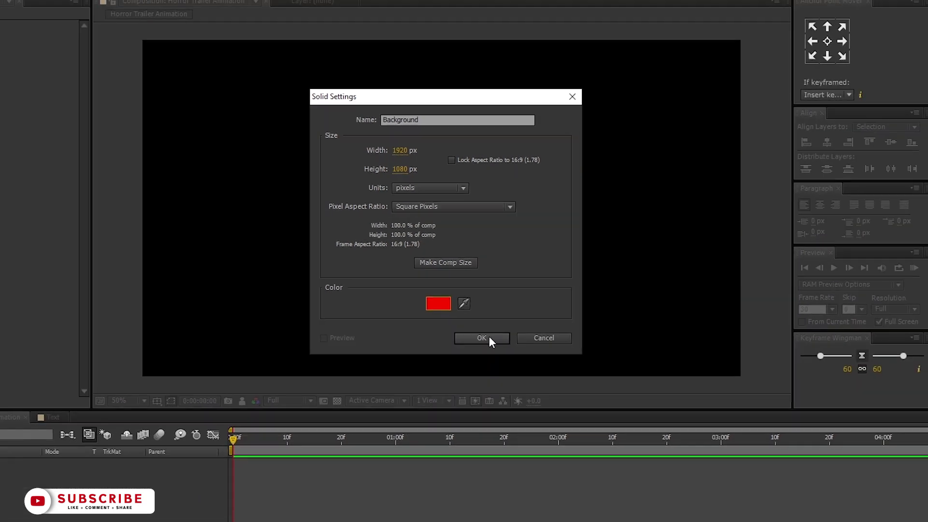
{"action": "left_click", "coordinate": [489, 336]}
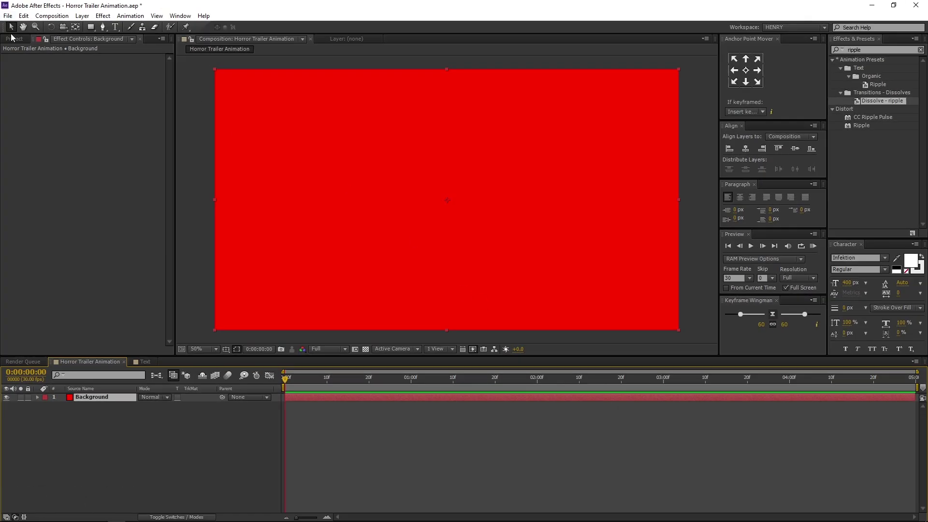
Step: Add Lens Dirt.jpg above the red Background and set its blend mode to Darken
{"action": "left_click", "coordinate": [14, 38]}
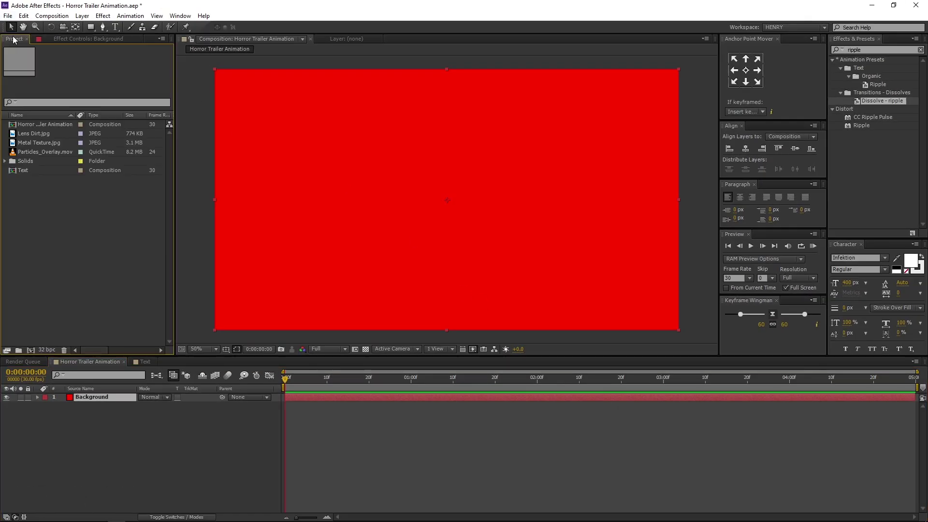
{"action": "left_click", "coordinate": [35, 135]}
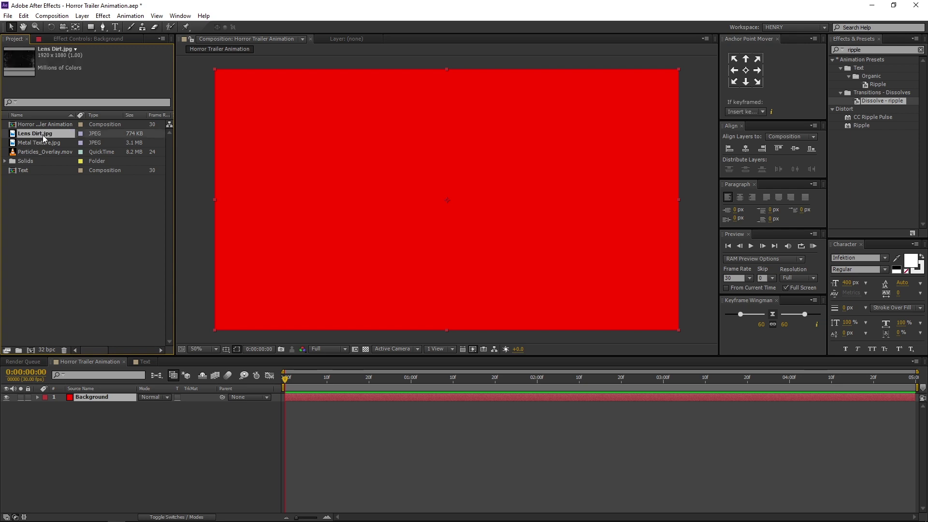
{"action": "left_click_drag", "start_coordinate": [42, 141], "coordinate": [46, 398]}
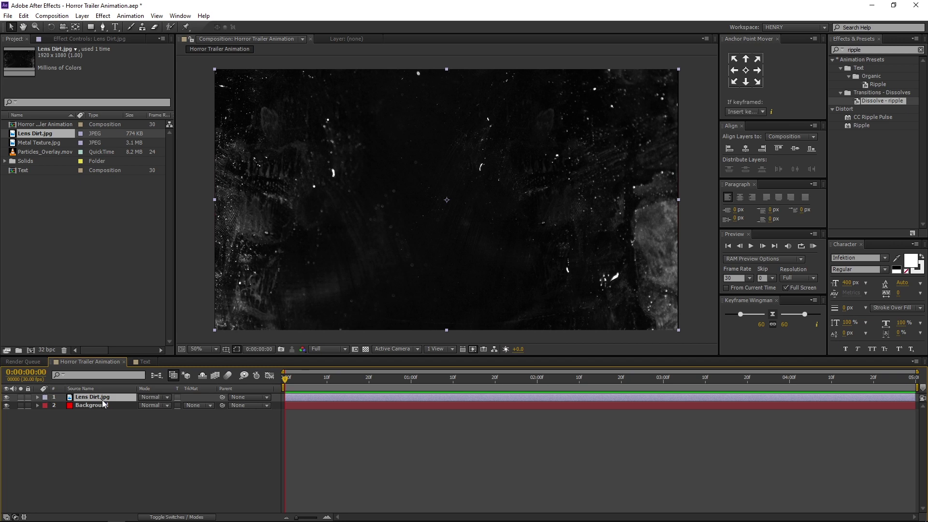
{"action": "left_click", "coordinate": [154, 402]}
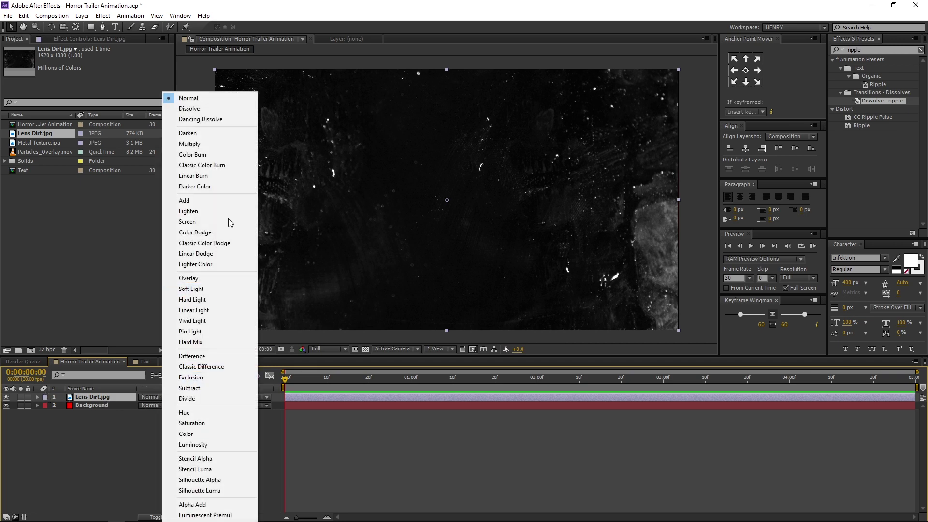
{"action": "left_click", "coordinate": [188, 133]}
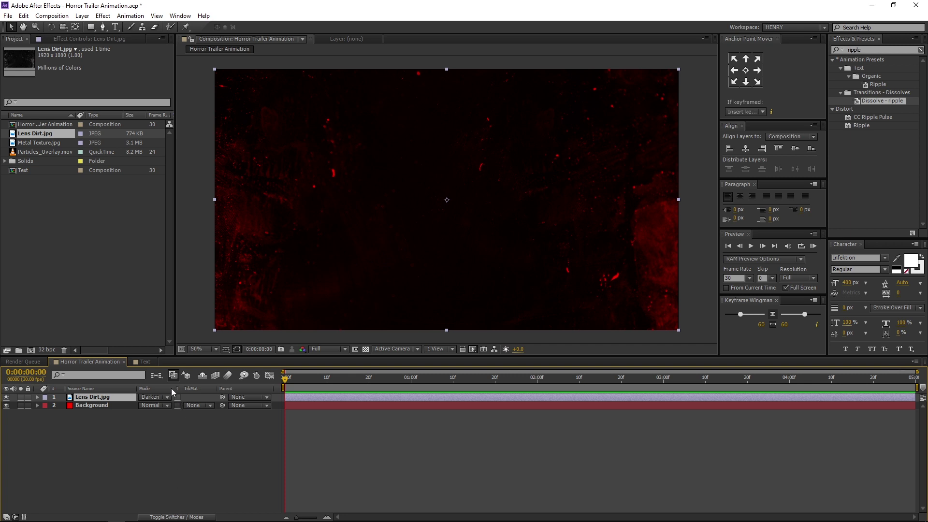
{"action": "right_click", "coordinate": [242, 387]}
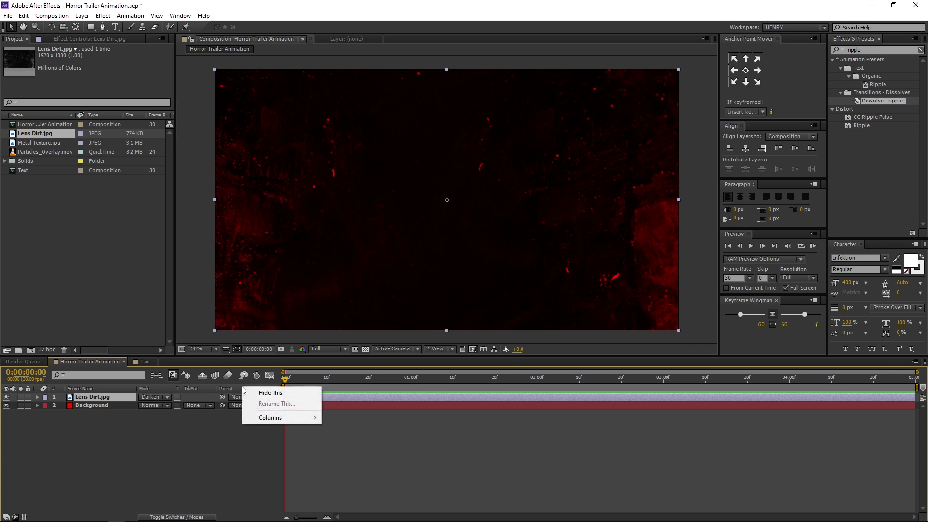
{"action": "mouse_move", "coordinate": [267, 415]}
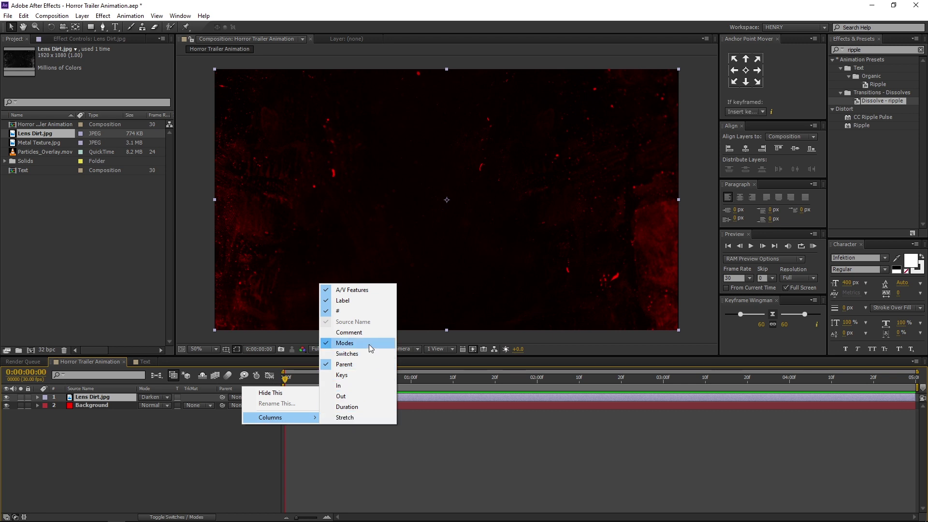
{"action": "left_click", "coordinate": [205, 479]}
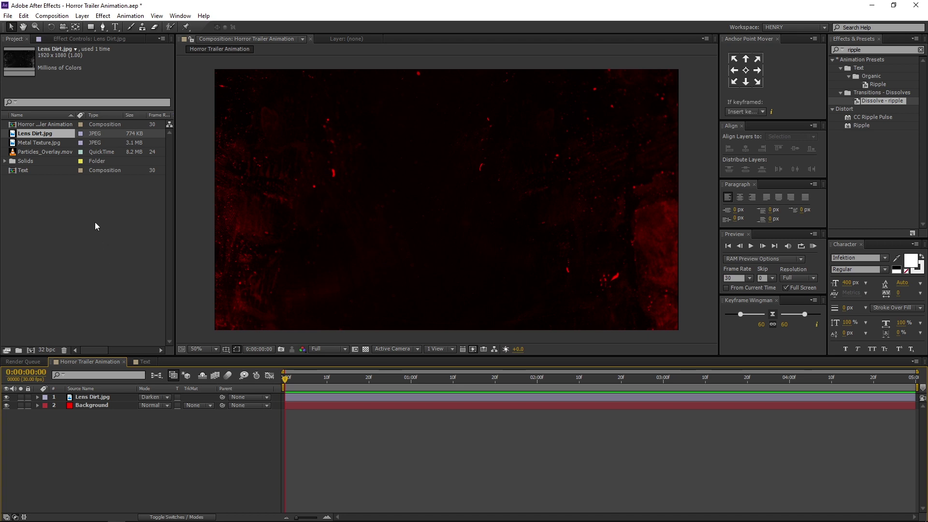
Step: Add Particles_Overlay.mov as the top layer and set its blend mode to Screen
{"action": "left_click", "coordinate": [57, 152]}
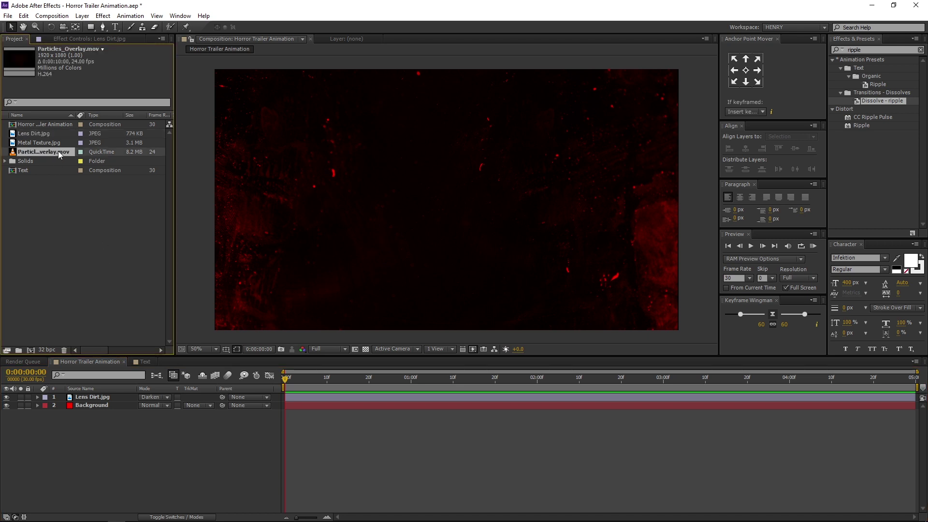
{"action": "left_click_drag", "start_coordinate": [58, 151], "coordinate": [68, 400]}
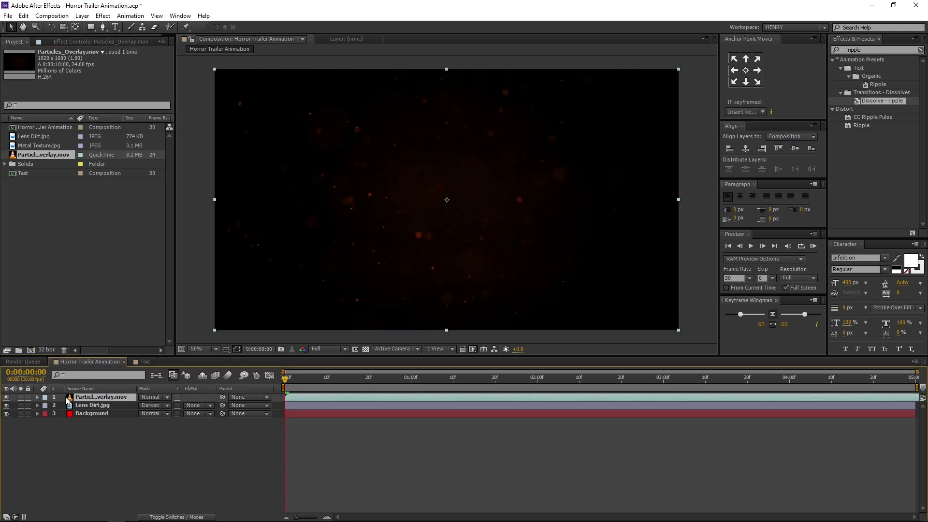
{"action": "left_click", "coordinate": [147, 399]}
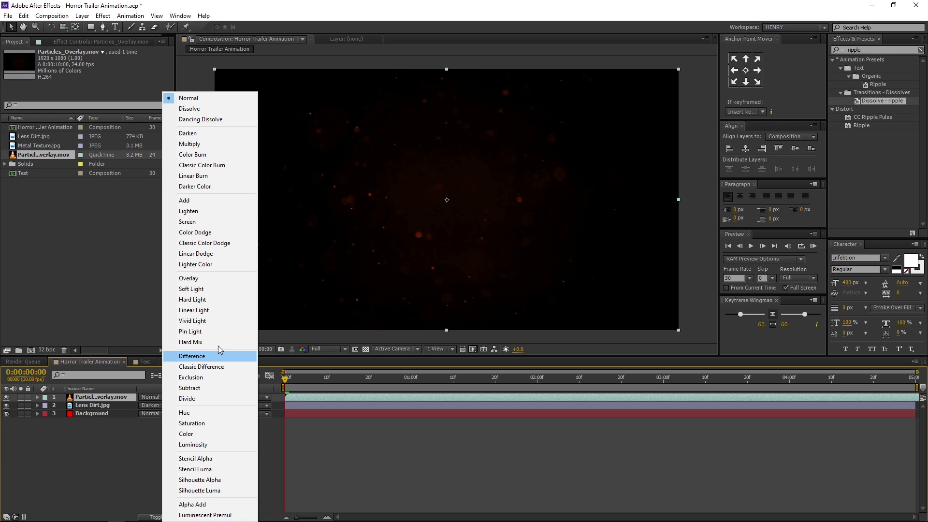
{"action": "left_click", "coordinate": [222, 223]}
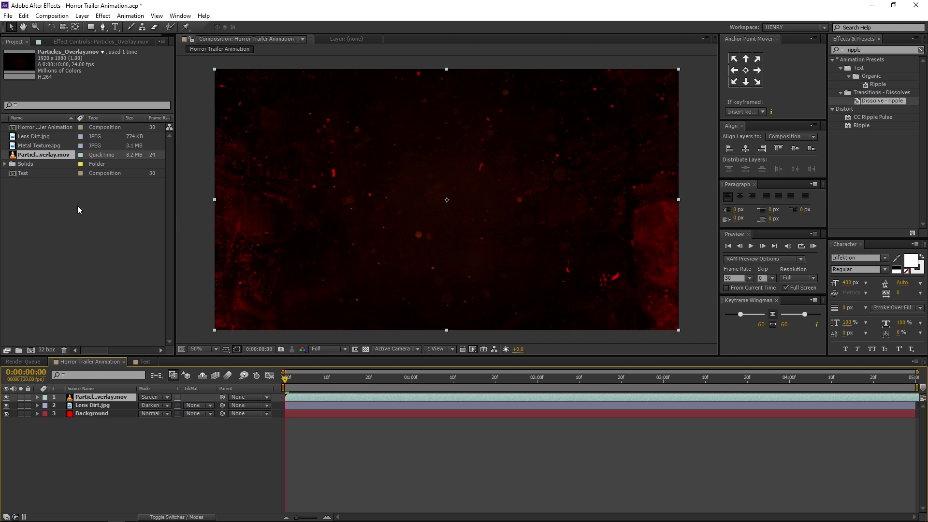
Step: Add Metal Texture.jpg and the Text composition to the timeline, with Text above the texture
{"action": "left_click", "coordinate": [51, 147]}
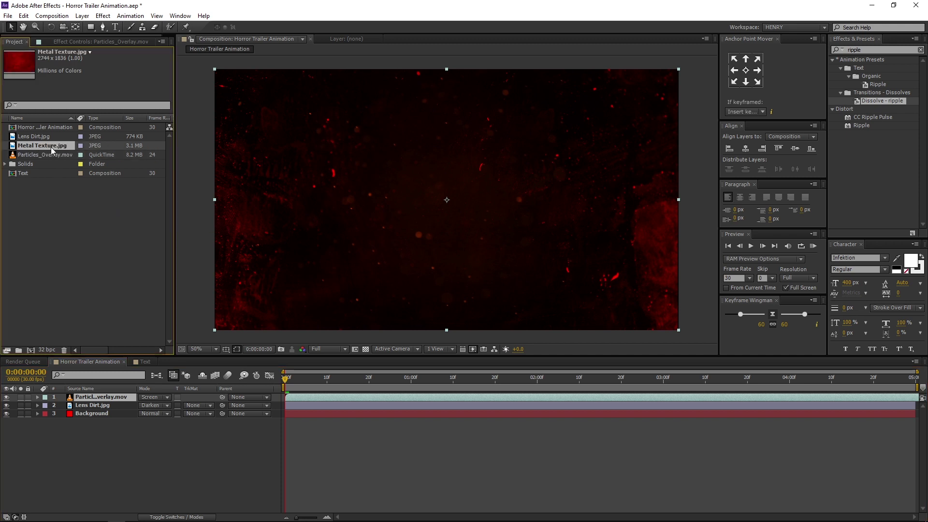
{"action": "left_click_drag", "start_coordinate": [66, 379], "coordinate": [69, 398]}
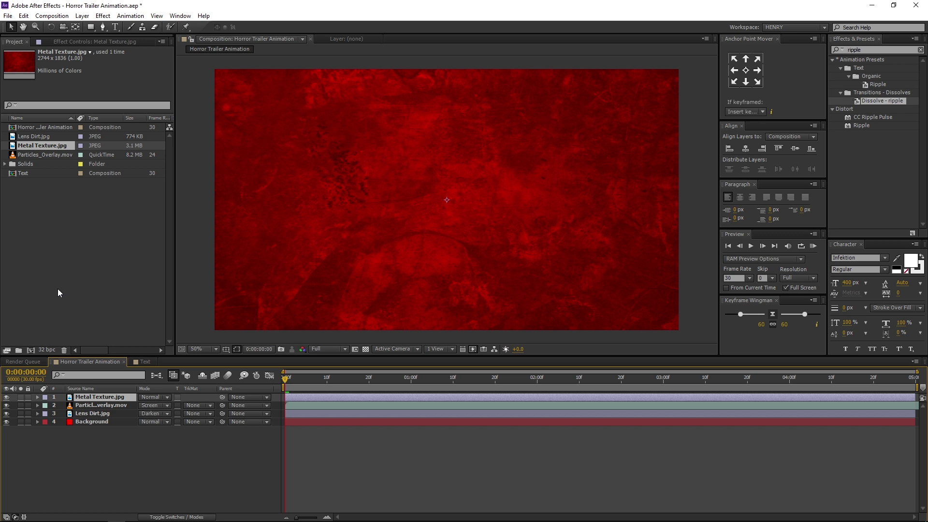
{"action": "left_click", "coordinate": [50, 173]}
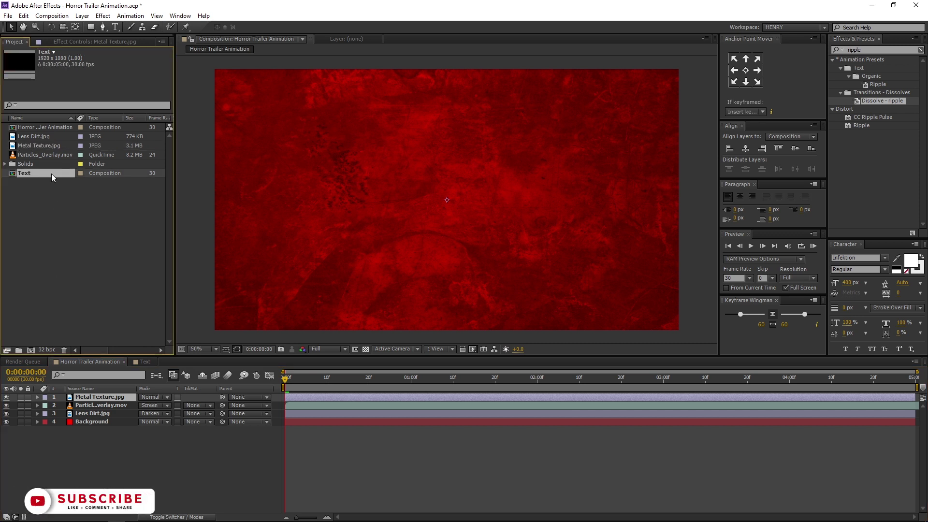
{"action": "left_click_drag", "start_coordinate": [51, 173], "coordinate": [56, 396]}
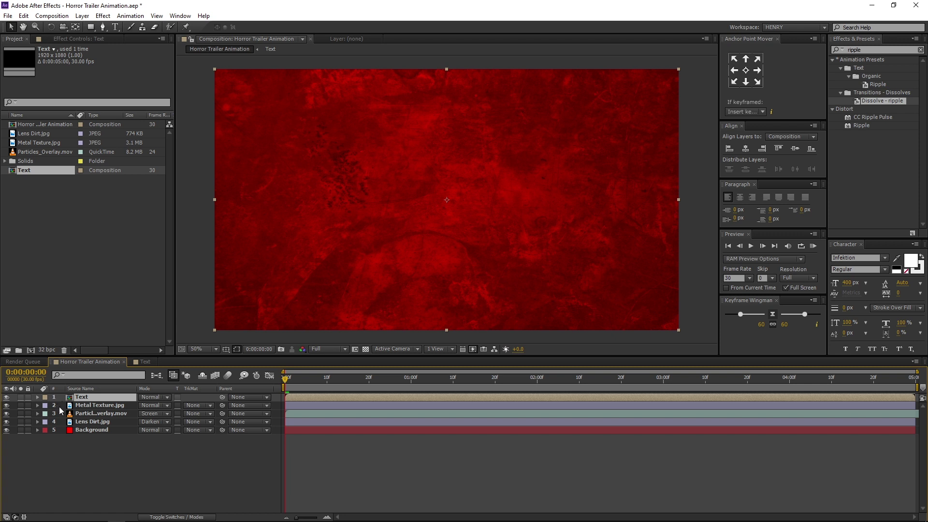
Step: Set the Metal Texture layer's track matte to Alpha Matte "Text" and scrub to where HORROR appears
{"action": "left_click", "coordinate": [109, 407]}
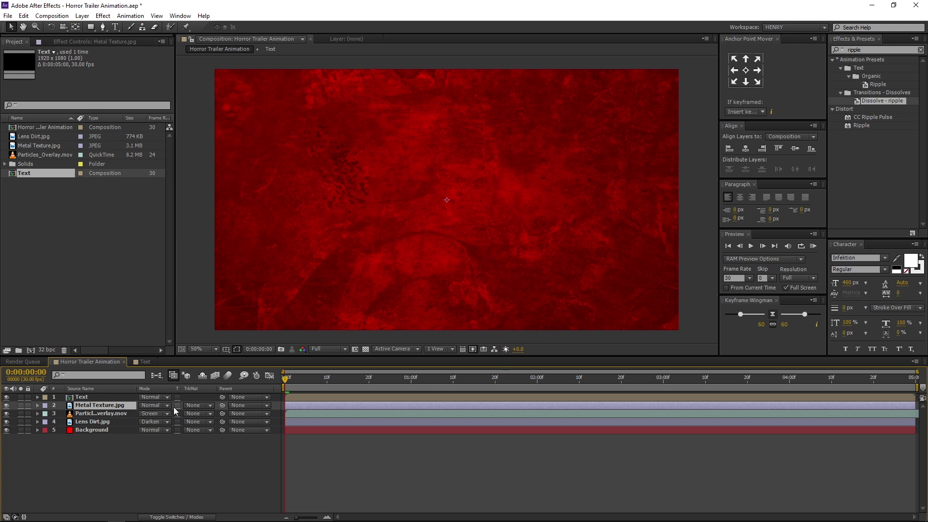
{"action": "left_click", "coordinate": [204, 407]}
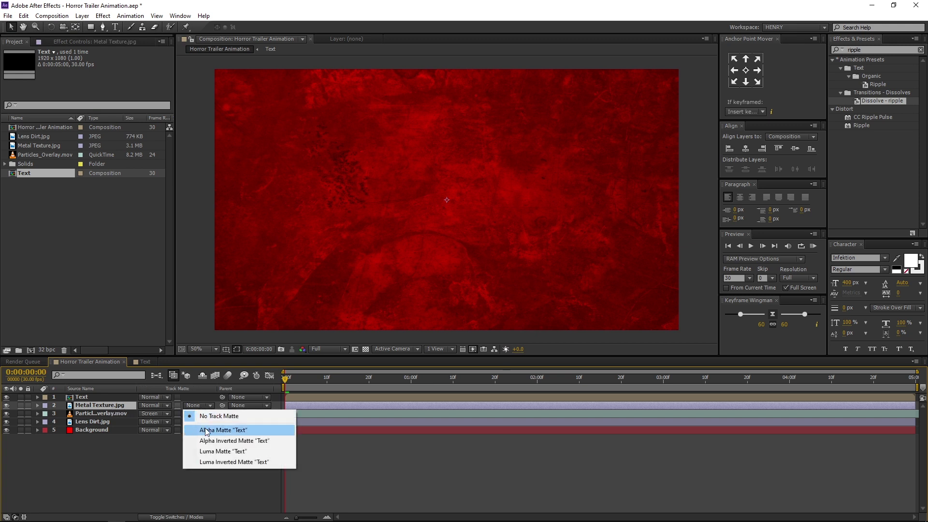
{"action": "left_click", "coordinate": [205, 428]}
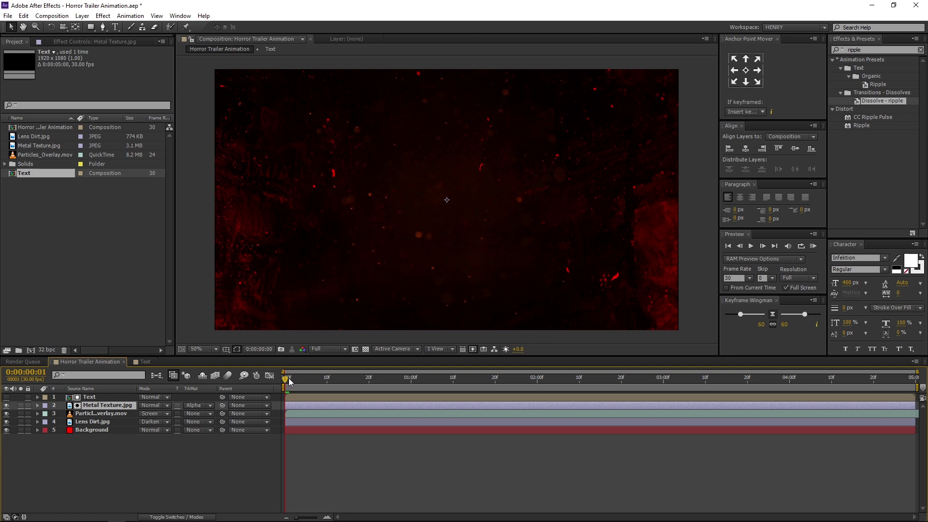
{"action": "left_click_drag", "start_coordinate": [289, 378], "coordinate": [539, 390]}
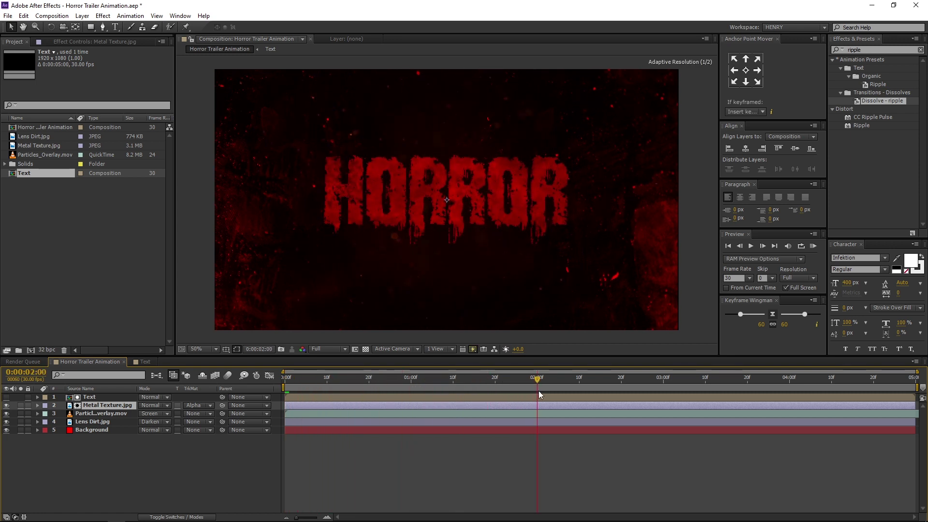
Step: Add a new null object layer and rename it Zoom
{"action": "right_click", "coordinate": [107, 474]}
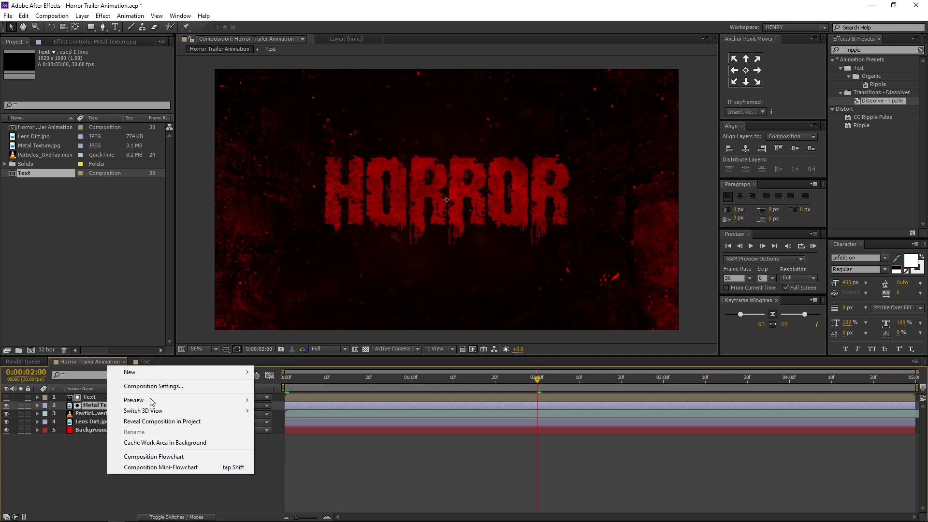
{"action": "mouse_move", "coordinate": [155, 371]}
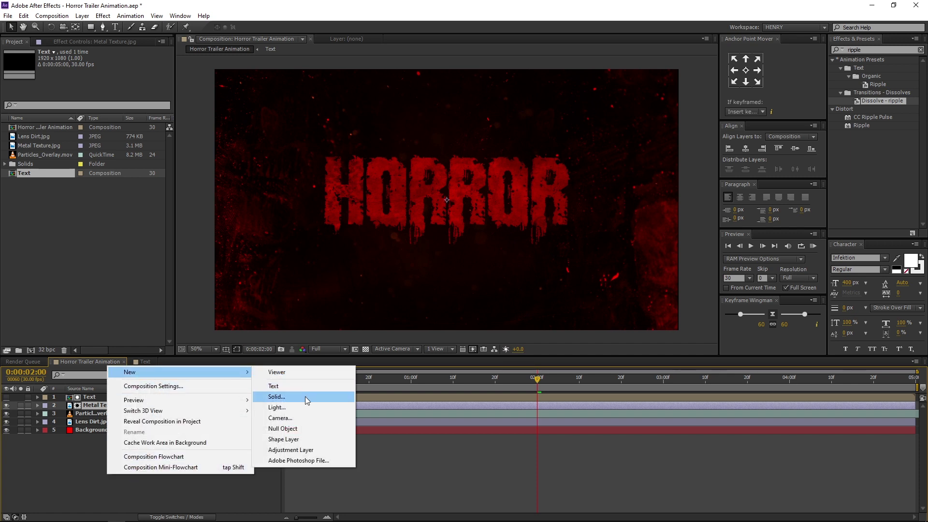
{"action": "left_click", "coordinate": [303, 428]}
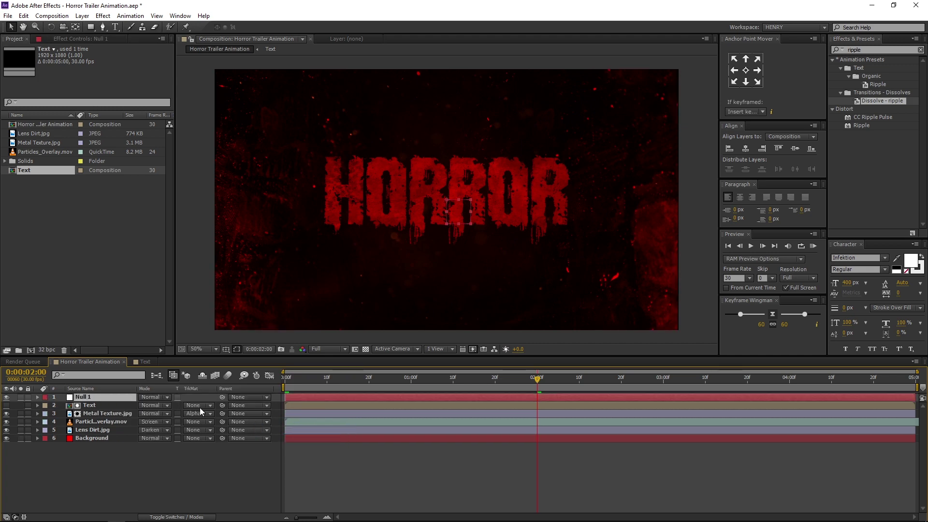
{"action": "right_click", "coordinate": [128, 398]}
{"action": "left_click", "coordinate": [138, 397]}
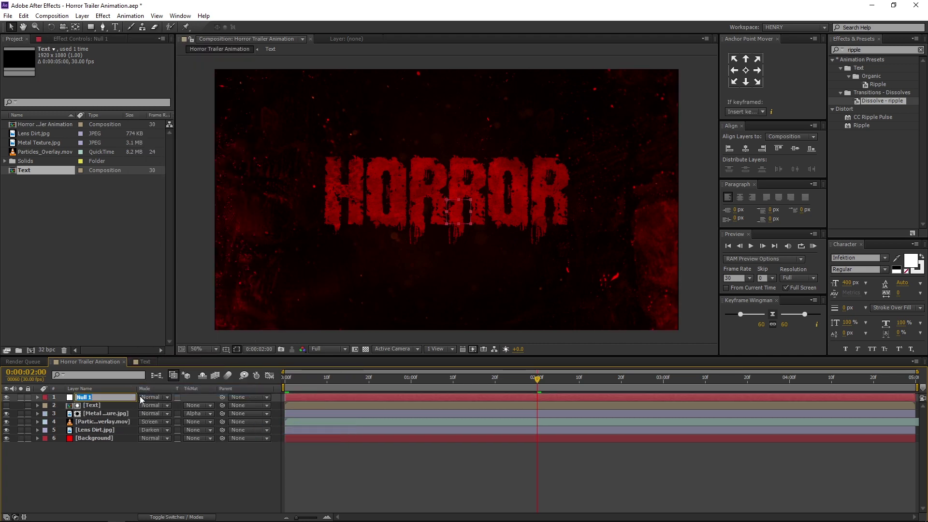
{"action": "type", "text": "Zoom"}
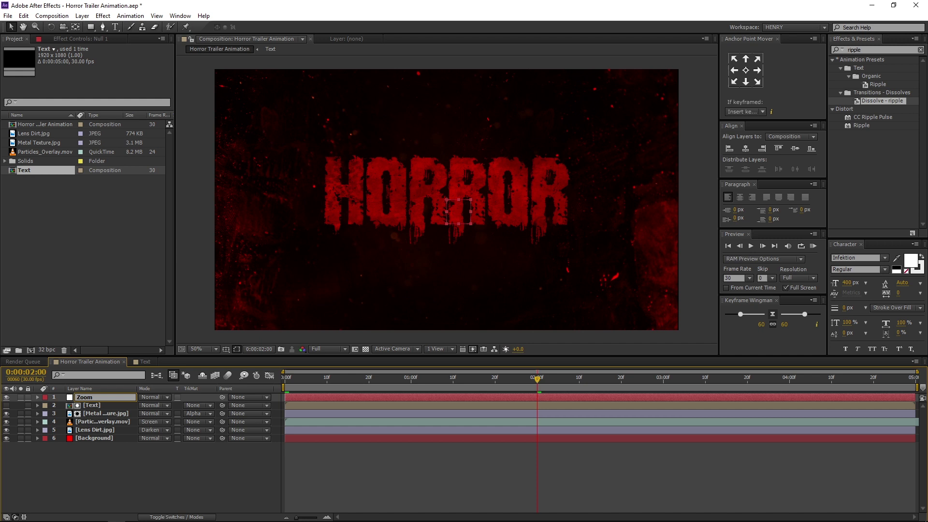
{"action": "key", "text": "Return"}
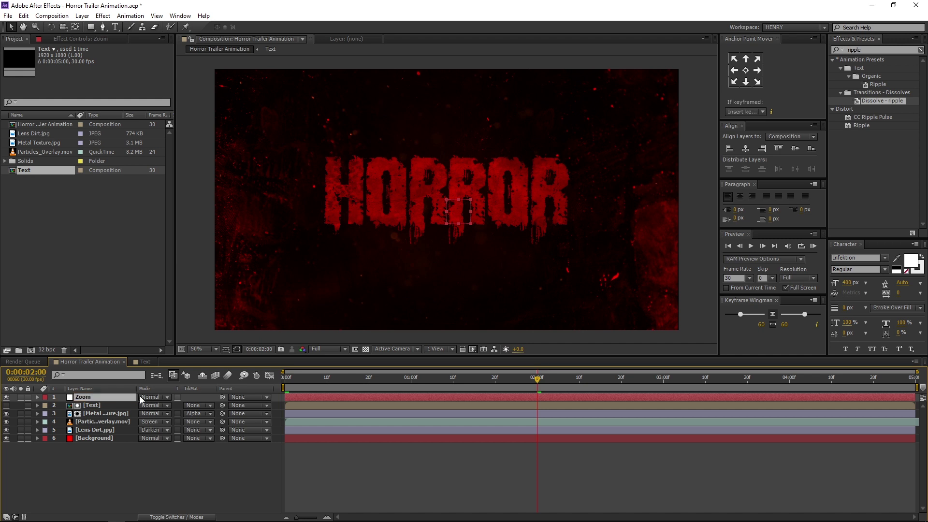
Step: Centre the Zoom null horizontally and vertically, centre its anchor point, and return to the start
{"action": "left_click", "coordinate": [745, 149]}
{"action": "left_click", "coordinate": [795, 148]}
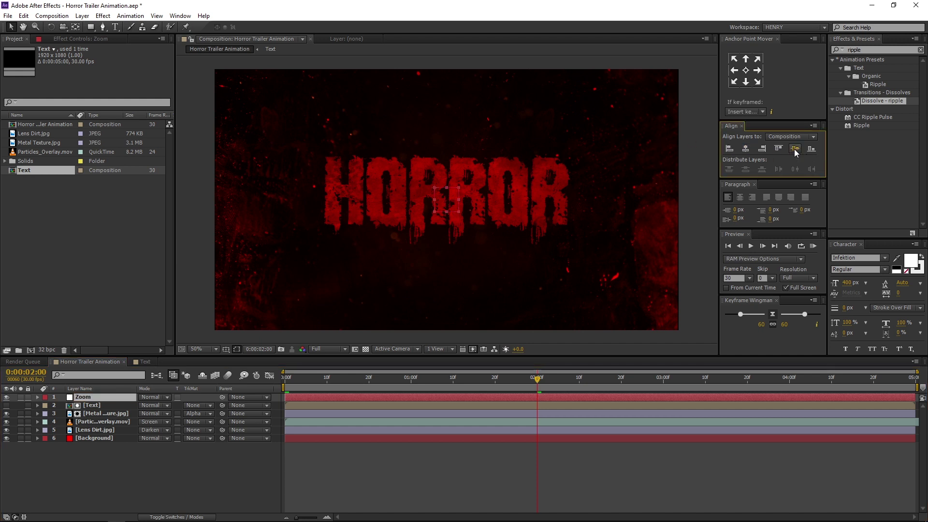
{"action": "left_click", "coordinate": [745, 70]}
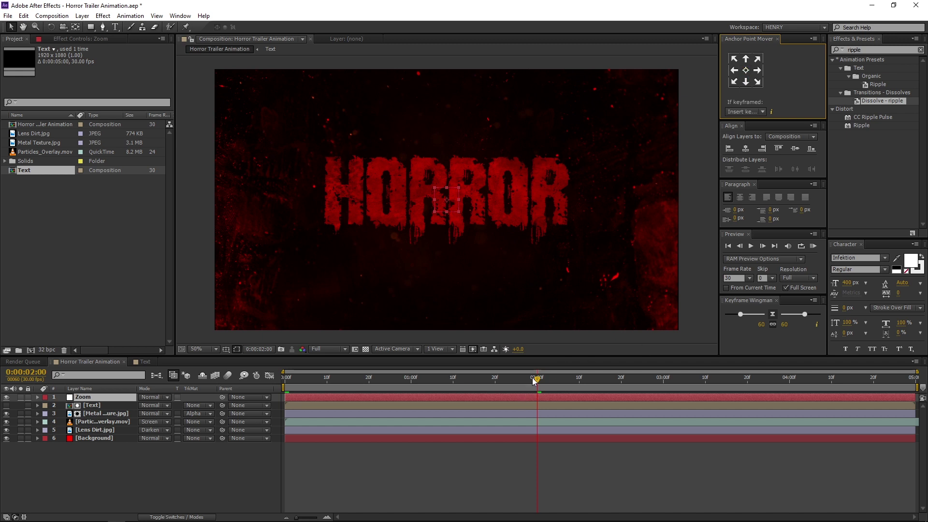
{"action": "left_click_drag", "start_coordinate": [534, 378], "coordinate": [211, 384]}
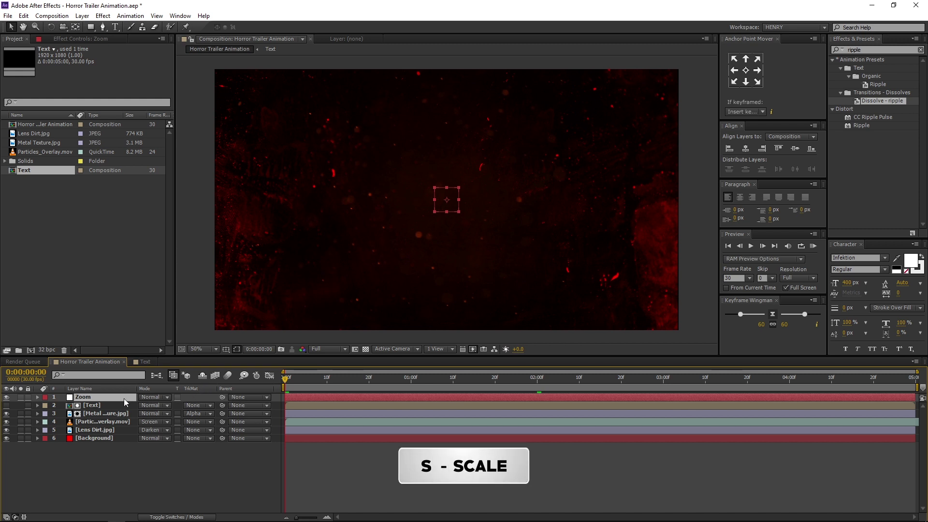
Step: Keyframe the Zoom null's Scale at 150% at the start and 100% at two seconds
{"action": "key", "text": "s"}
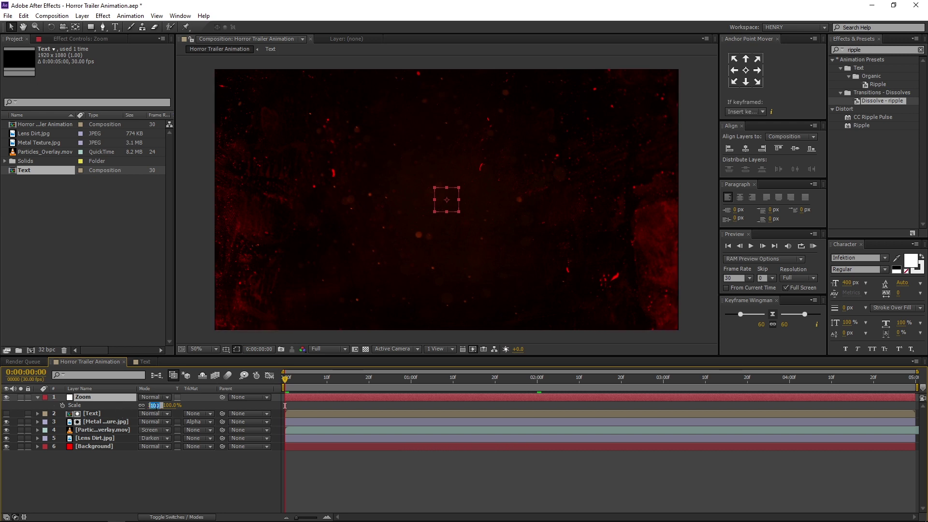
{"action": "left_click", "coordinate": [153, 405]}
{"action": "type", "text": "150"}
{"action": "key", "text": "Return"}
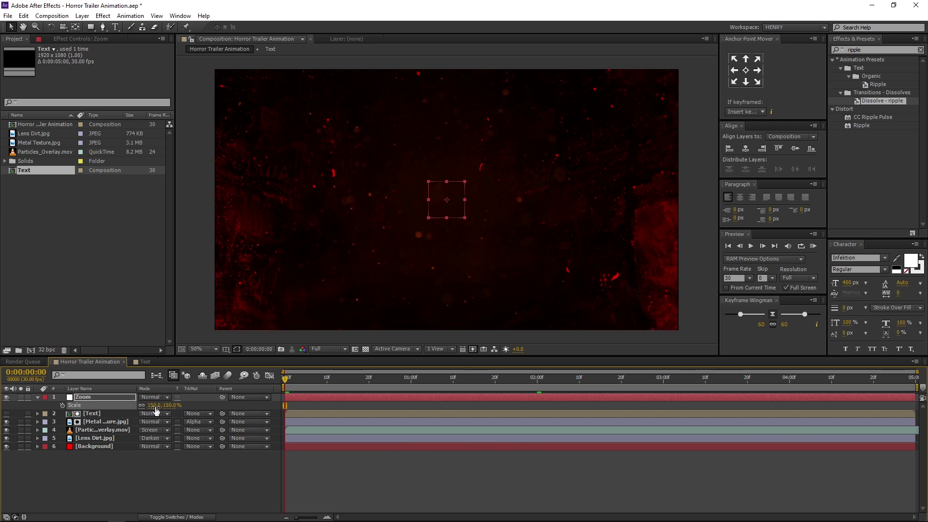
{"action": "left_click", "coordinate": [61, 405]}
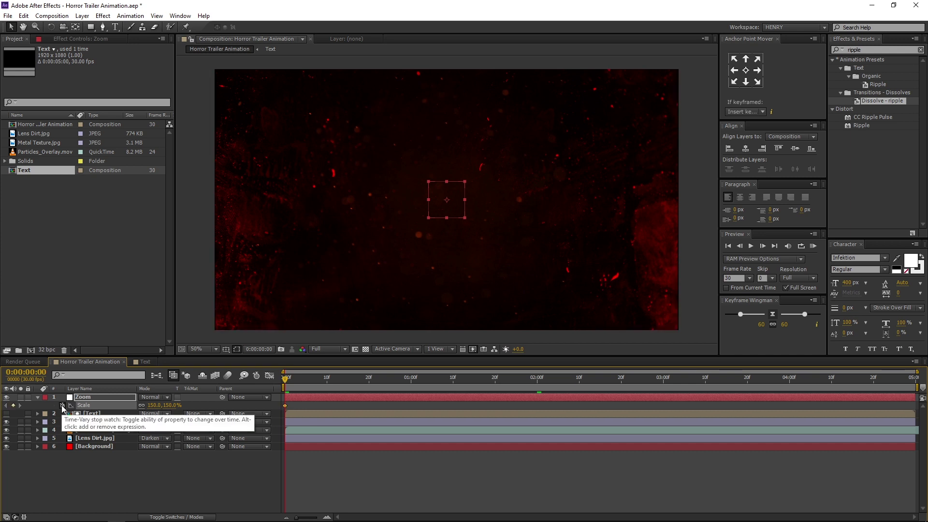
{"action": "left_click", "coordinate": [537, 381]}
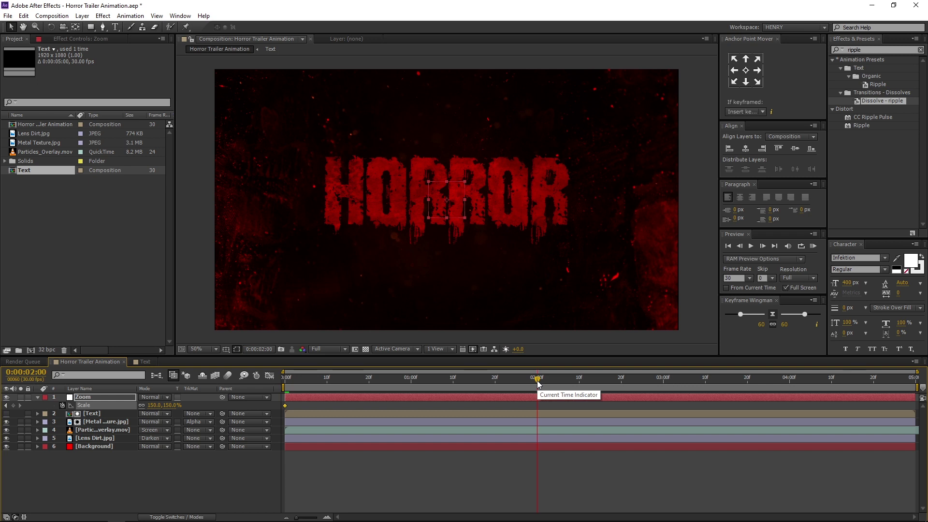
{"action": "left_click", "coordinate": [153, 405]}
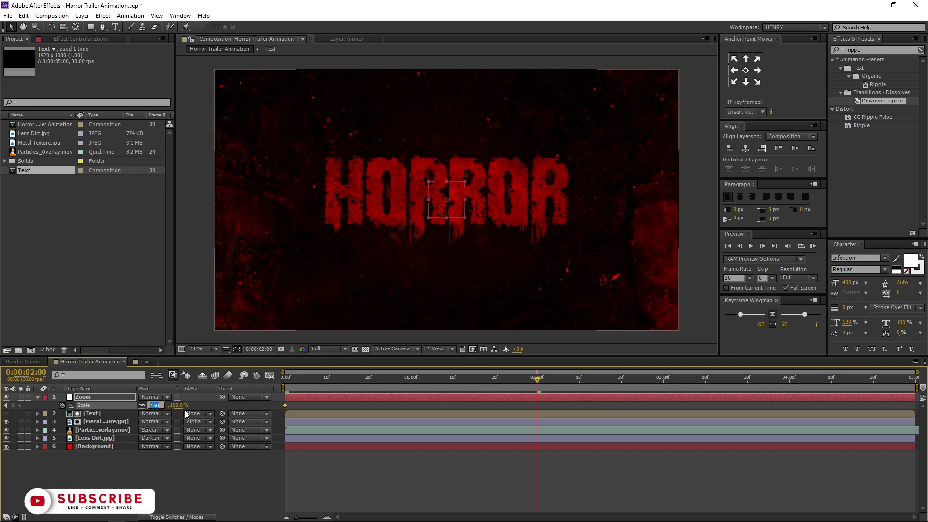
{"action": "type", "text": "100"}
{"action": "key", "text": "Return"}
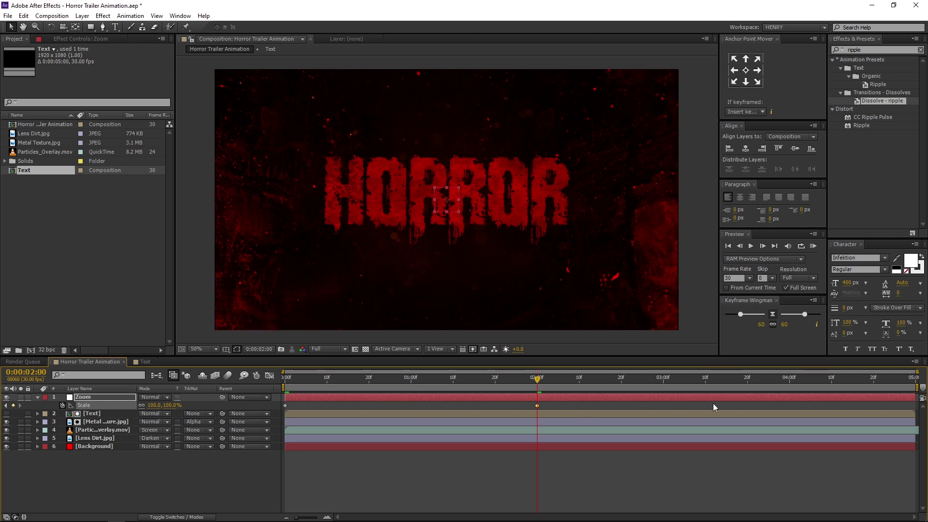
Step: Add a final 110% Scale keyframe at the end and apply Easy Ease to all Scale keyframes
{"action": "left_click_drag", "start_coordinate": [890, 379], "coordinate": [912, 379]}
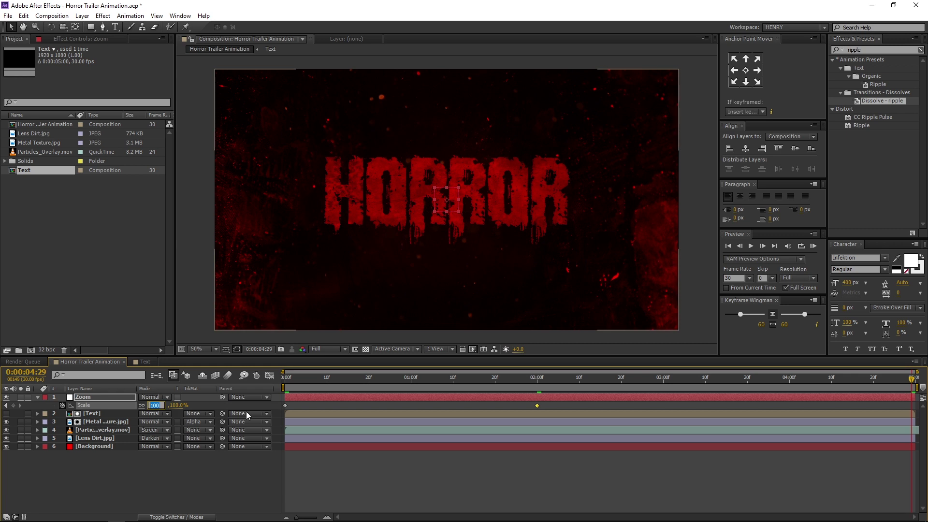
{"action": "left_click", "coordinate": [153, 405]}
{"action": "type", "text": "11"}
{"action": "key", "text": "Return"}
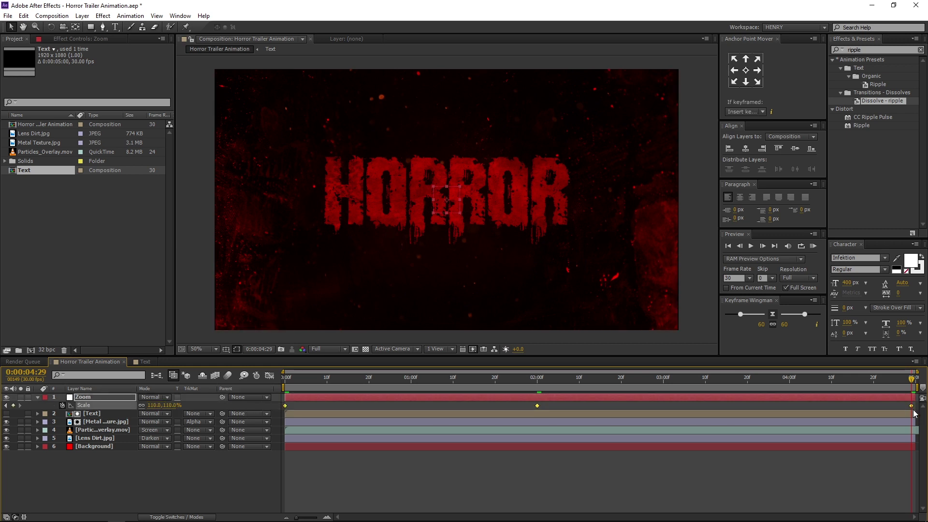
{"action": "right_click", "coordinate": [537, 406]}
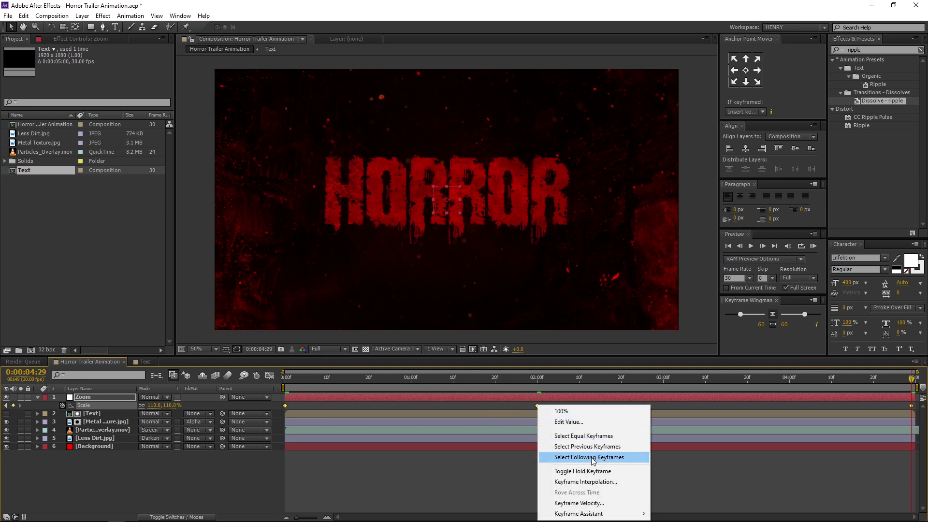
{"action": "mouse_move", "coordinate": [595, 516]}
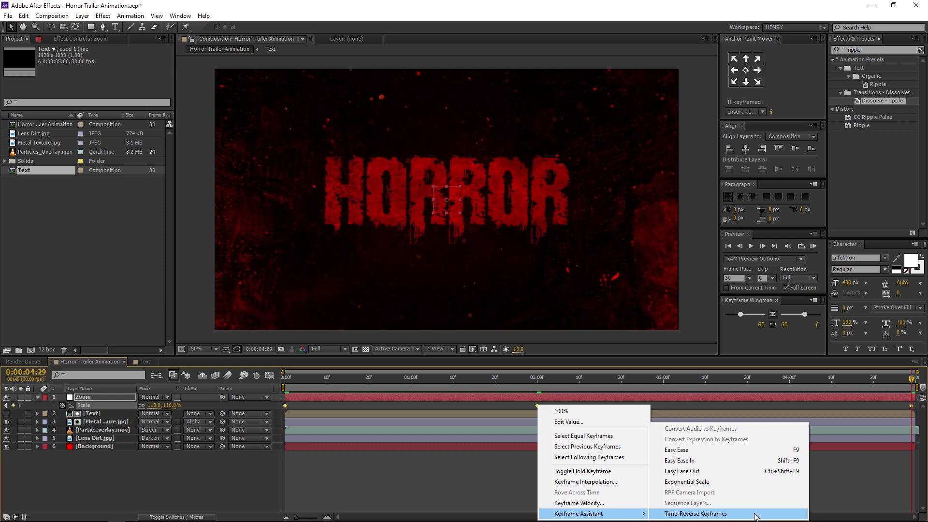
{"action": "left_click", "coordinate": [756, 451]}
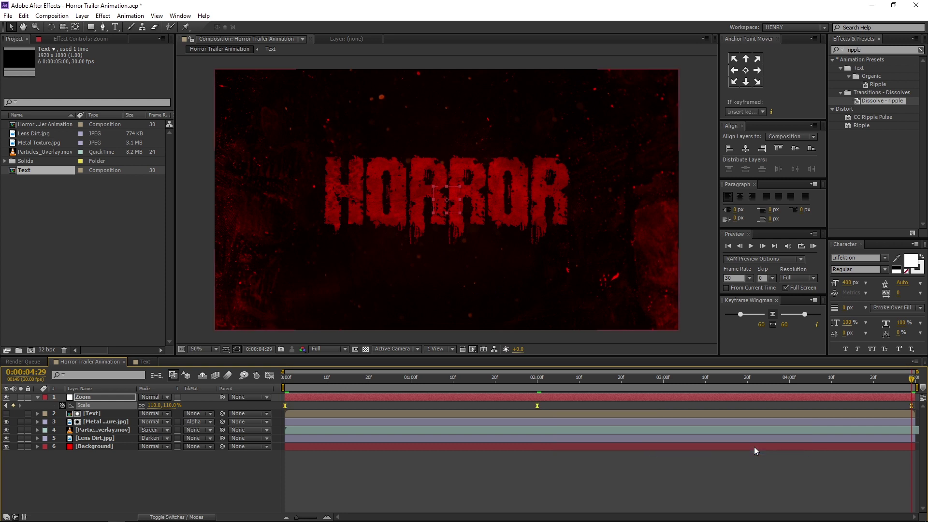
Step: At time 0, parent the five layers from Text down to Background to the Zoom null
{"action": "left_click_drag", "start_coordinate": [514, 381], "coordinate": [266, 380]}
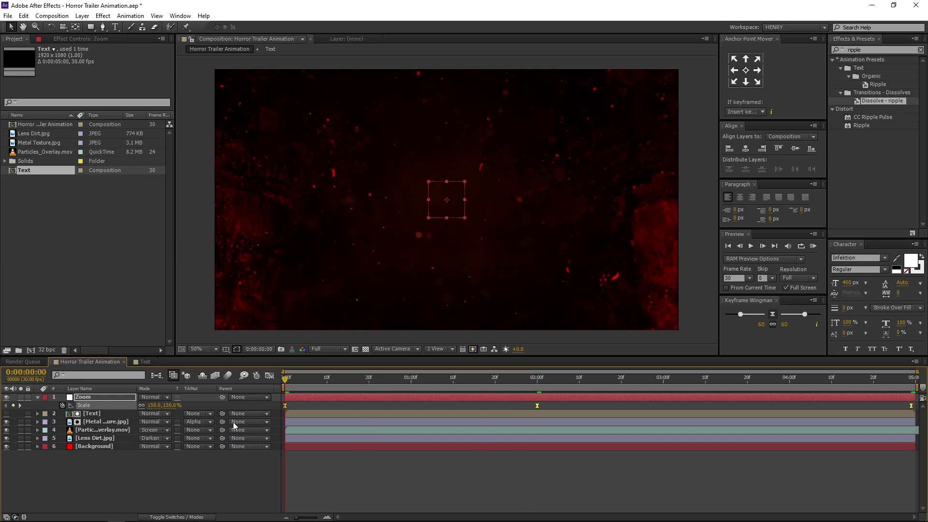
{"action": "left_click_drag", "start_coordinate": [111, 463], "coordinate": [112, 414]}
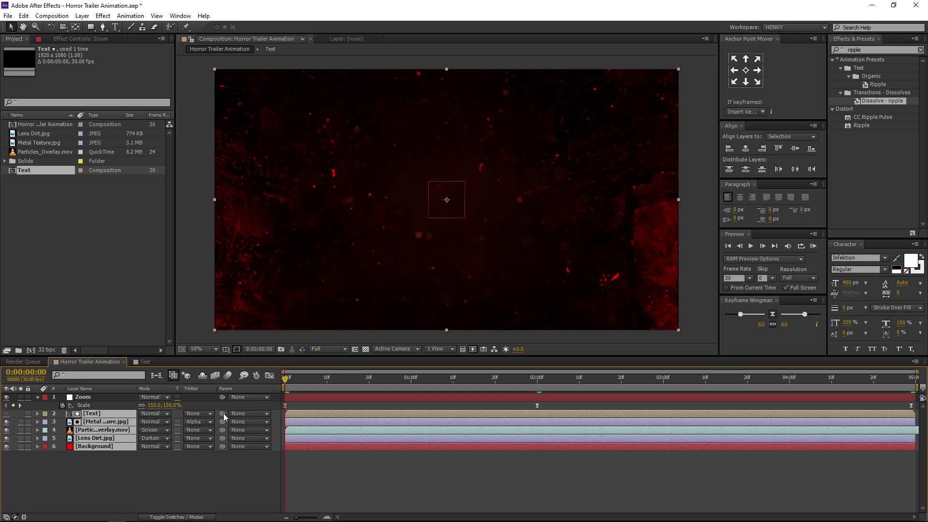
{"action": "left_click_drag", "start_coordinate": [222, 413], "coordinate": [106, 396]}
{"action": "right_click", "coordinate": [247, 387]}
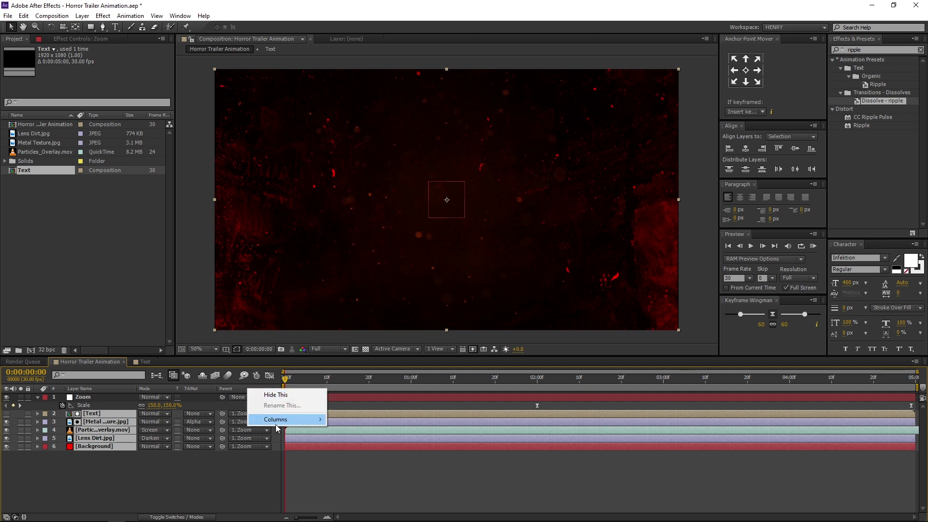
{"action": "mouse_move", "coordinate": [276, 421]}
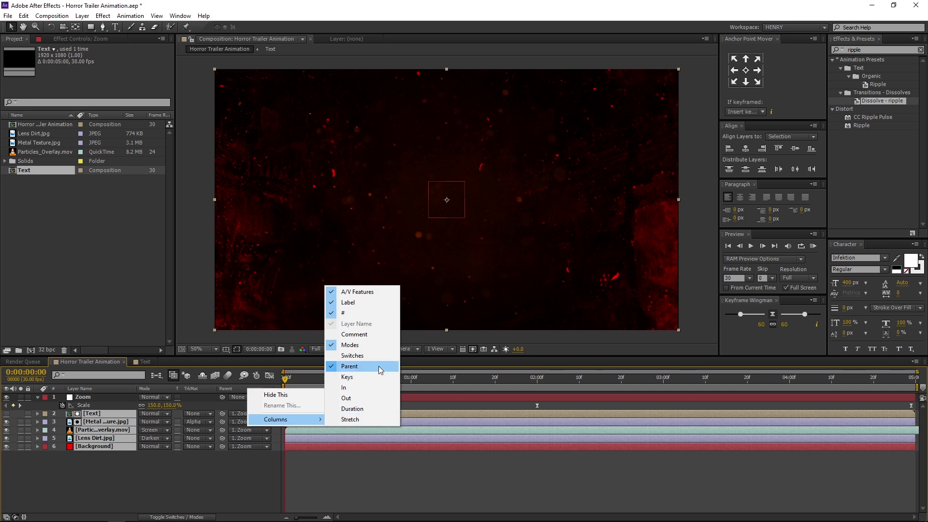
{"action": "left_click", "coordinate": [238, 475]}
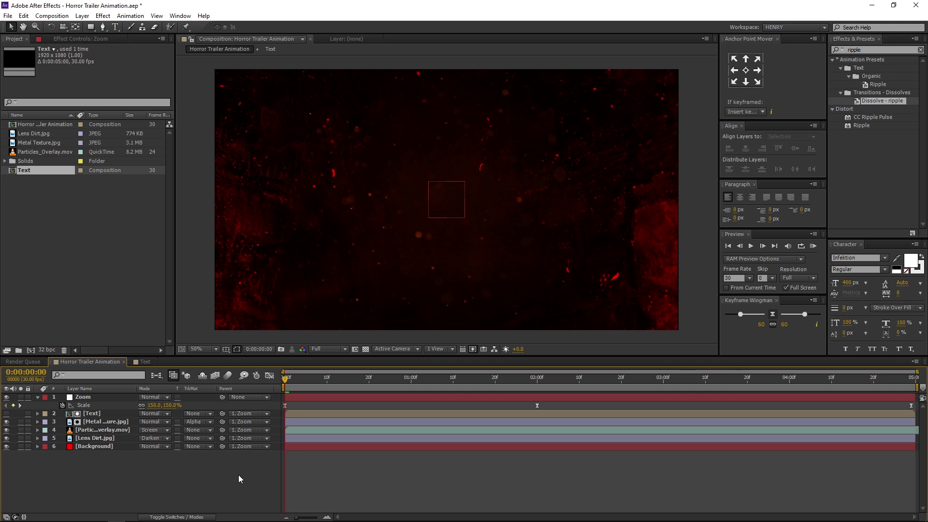
Step: Create a new solid layer named Fade with its colour set to black 000000
{"action": "right_click", "coordinate": [238, 479]}
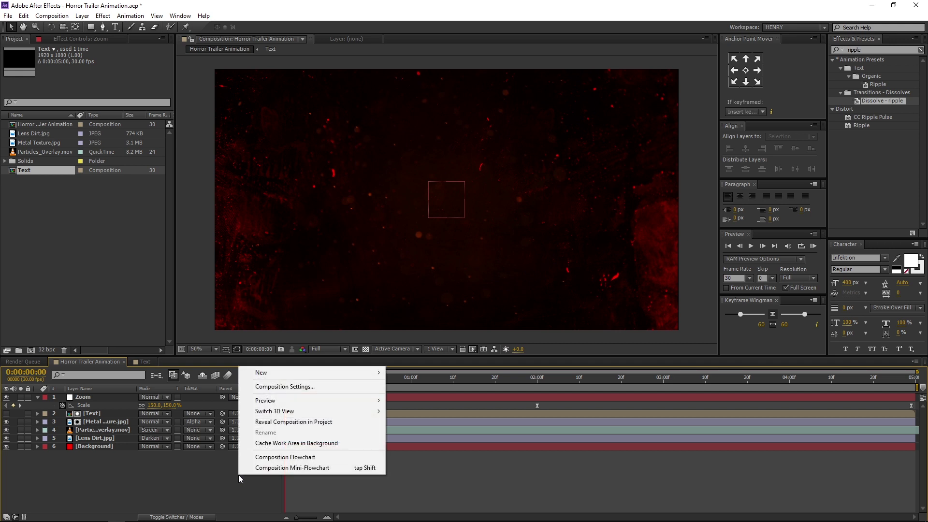
{"action": "mouse_move", "coordinate": [300, 377]}
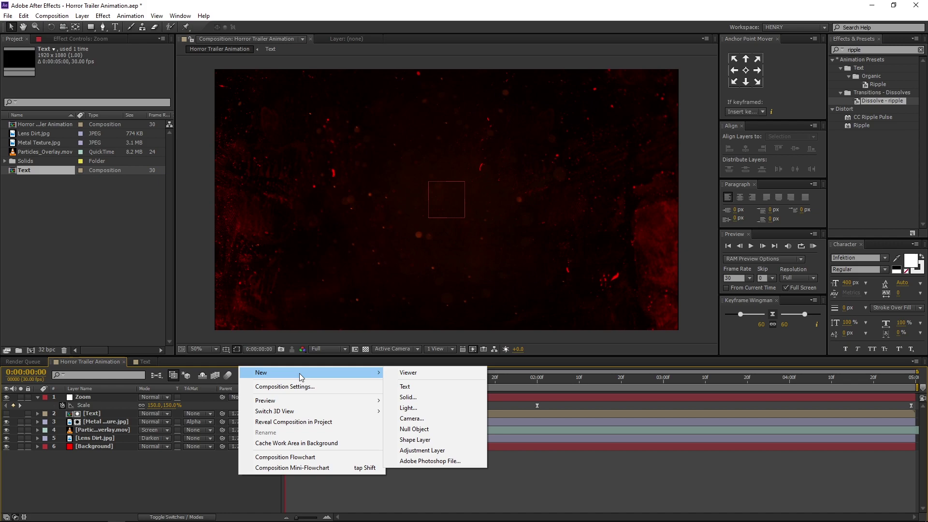
{"action": "left_click", "coordinate": [408, 397]}
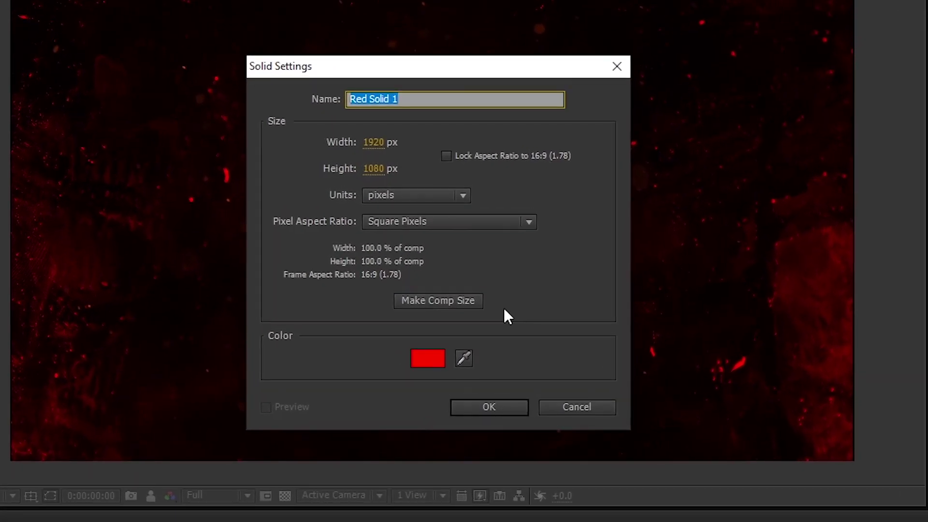
{"action": "type", "text": "Fade"}
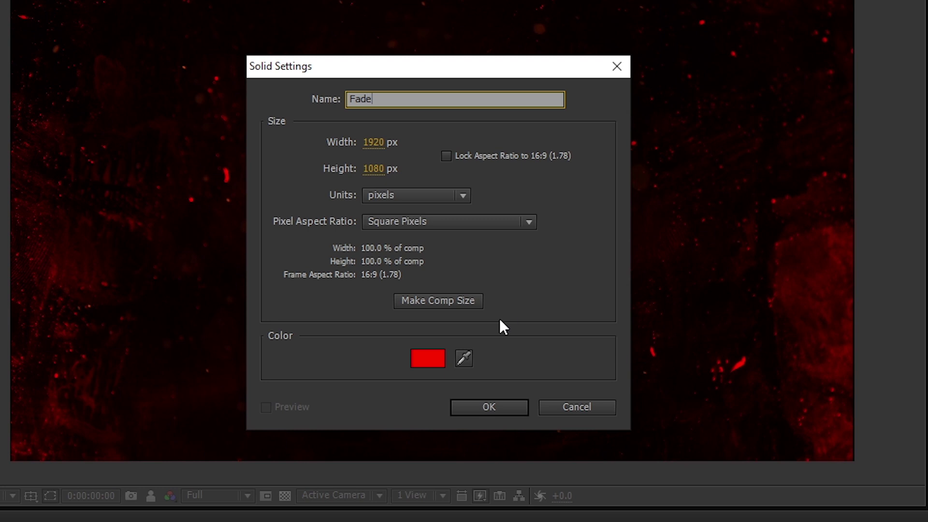
{"action": "left_click", "coordinate": [427, 358]}
{"action": "left_click_drag", "start_coordinate": [447, 363], "coordinate": [155, 488]}
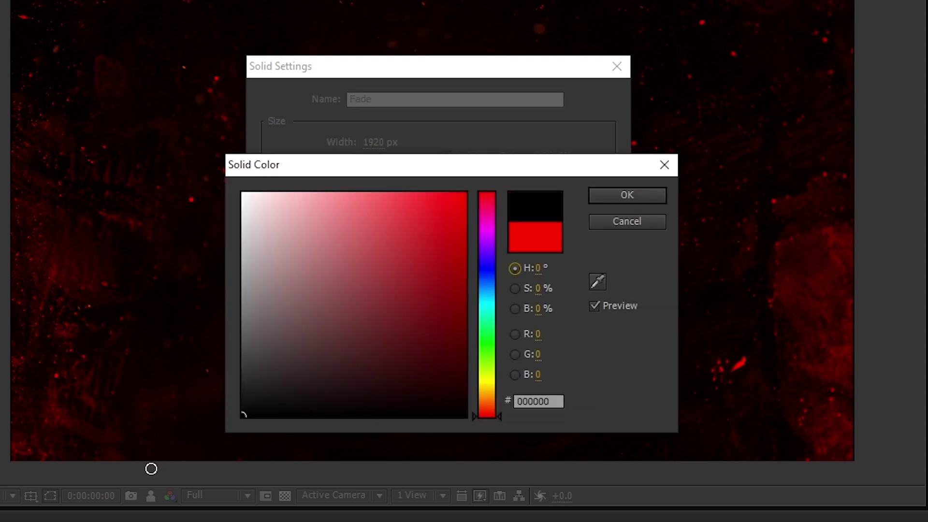
{"action": "left_click", "coordinate": [611, 195]}
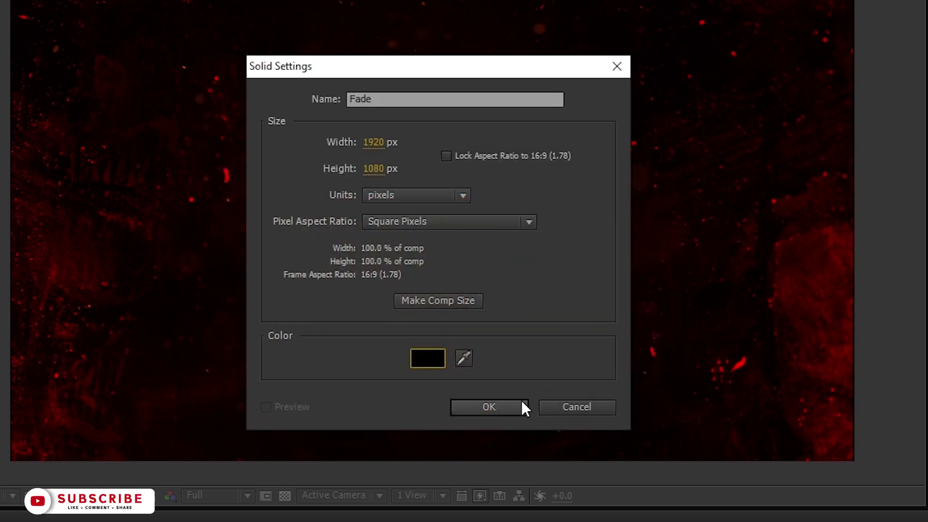
{"action": "left_click", "coordinate": [500, 395]}
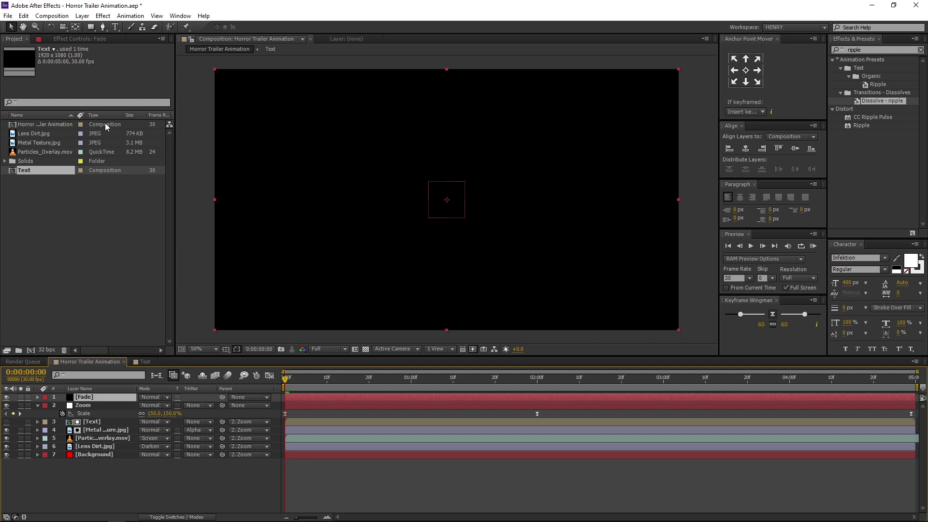
Step: Add a composition-sized ellipse mask to Fade, set it to Subtract, and start editing Mask Feather
{"action": "left_click", "coordinate": [90, 27]}
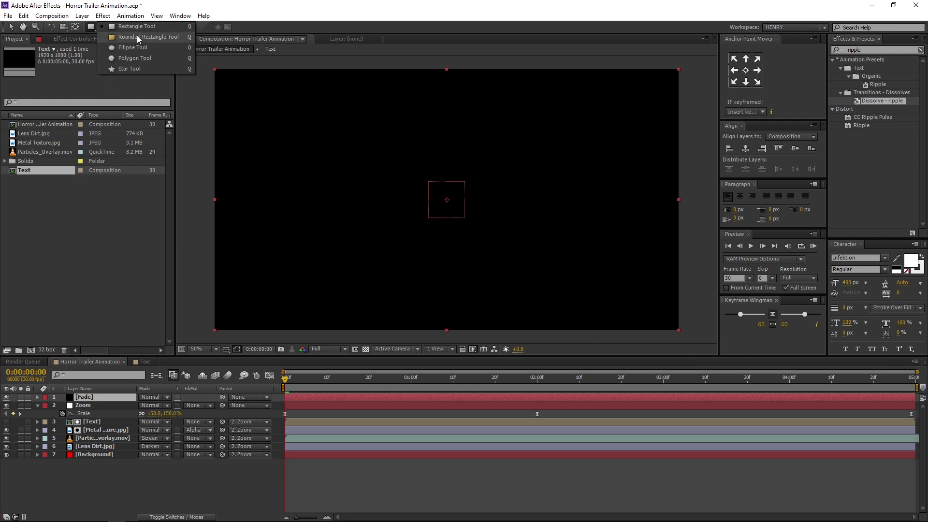
{"action": "left_click", "coordinate": [146, 47]}
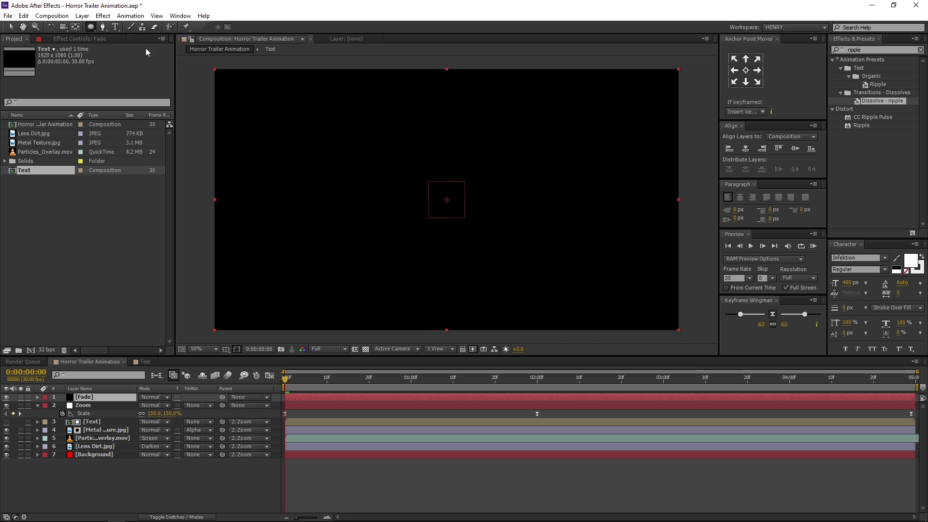
{"action": "double_click", "coordinate": [92, 28]}
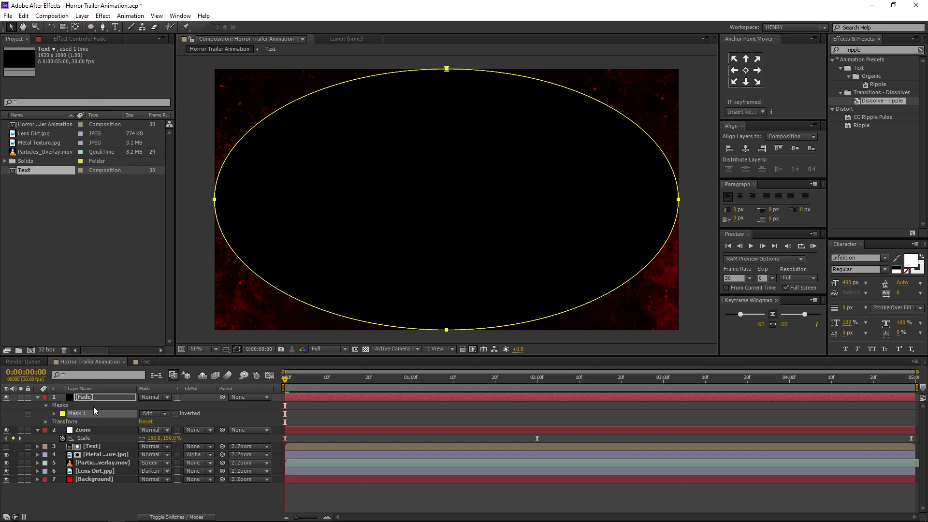
{"action": "left_click", "coordinate": [149, 414]}
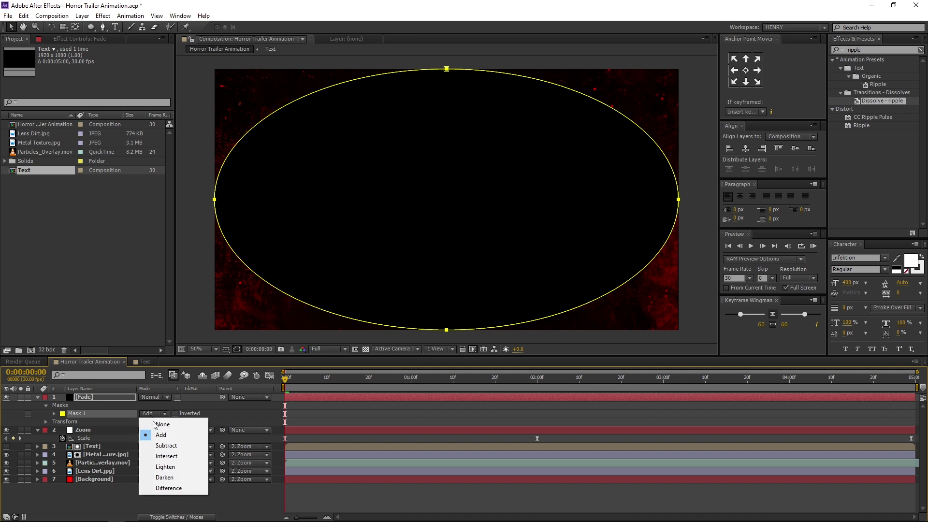
{"action": "left_click", "coordinate": [158, 445]}
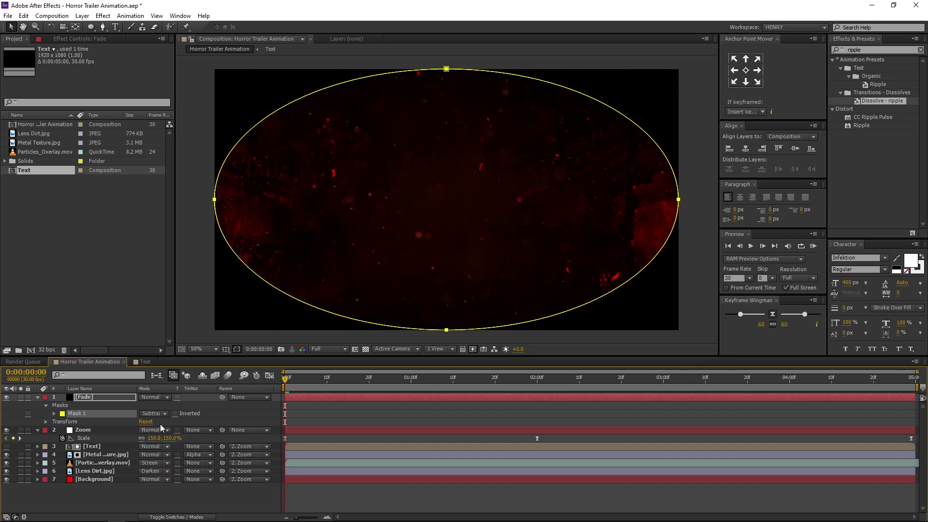
{"action": "left_click", "coordinate": [54, 413]}
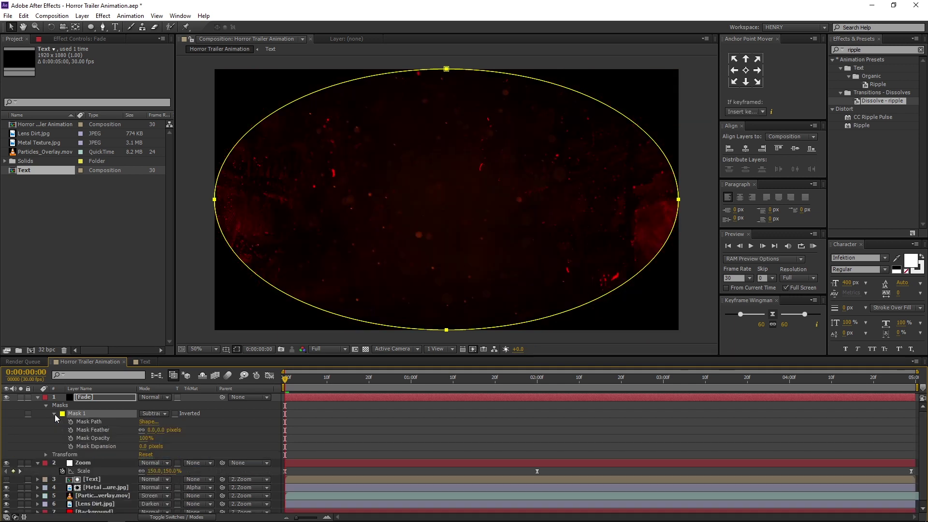
{"action": "left_click", "coordinate": [154, 430]}
Step: Enter 100 pixels as the Fade mask's feather value
{"action": "type", "text": "100"}
{"action": "key", "text": "Return"}
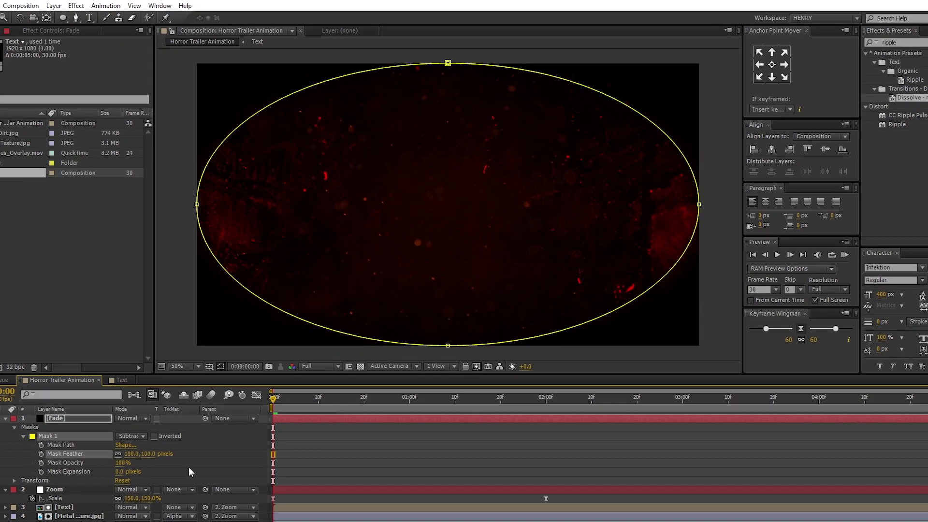